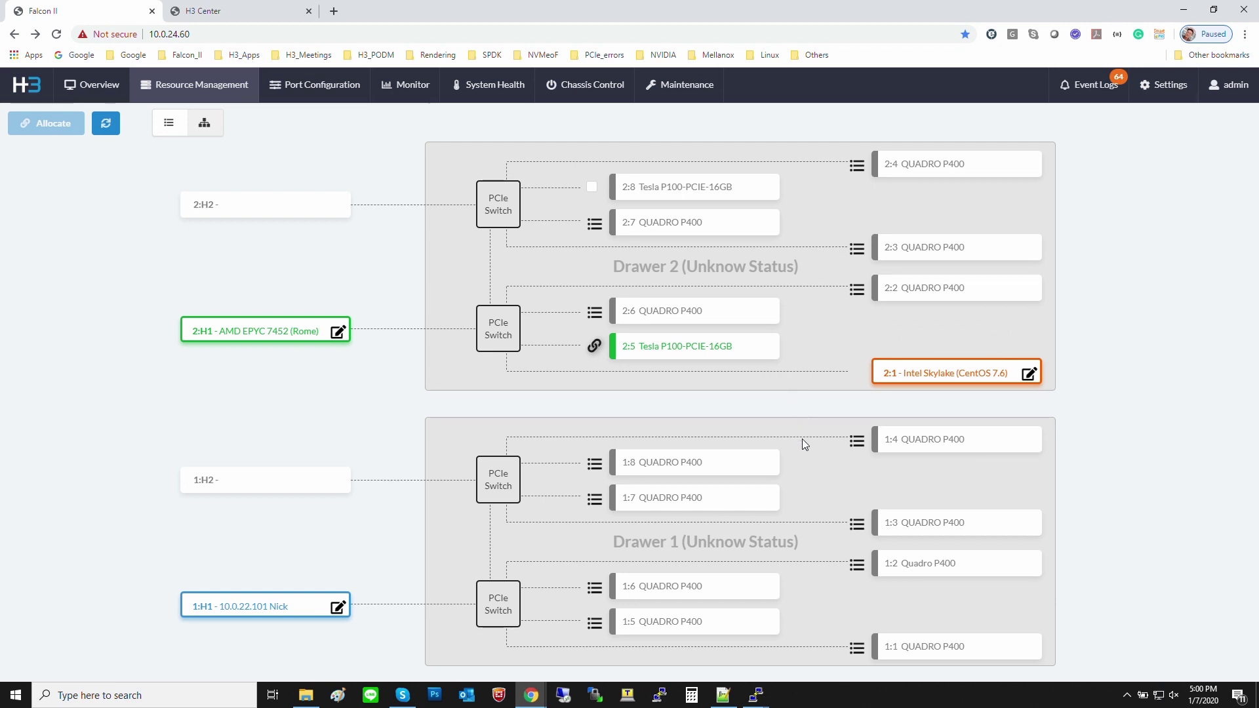
click(763, 703)
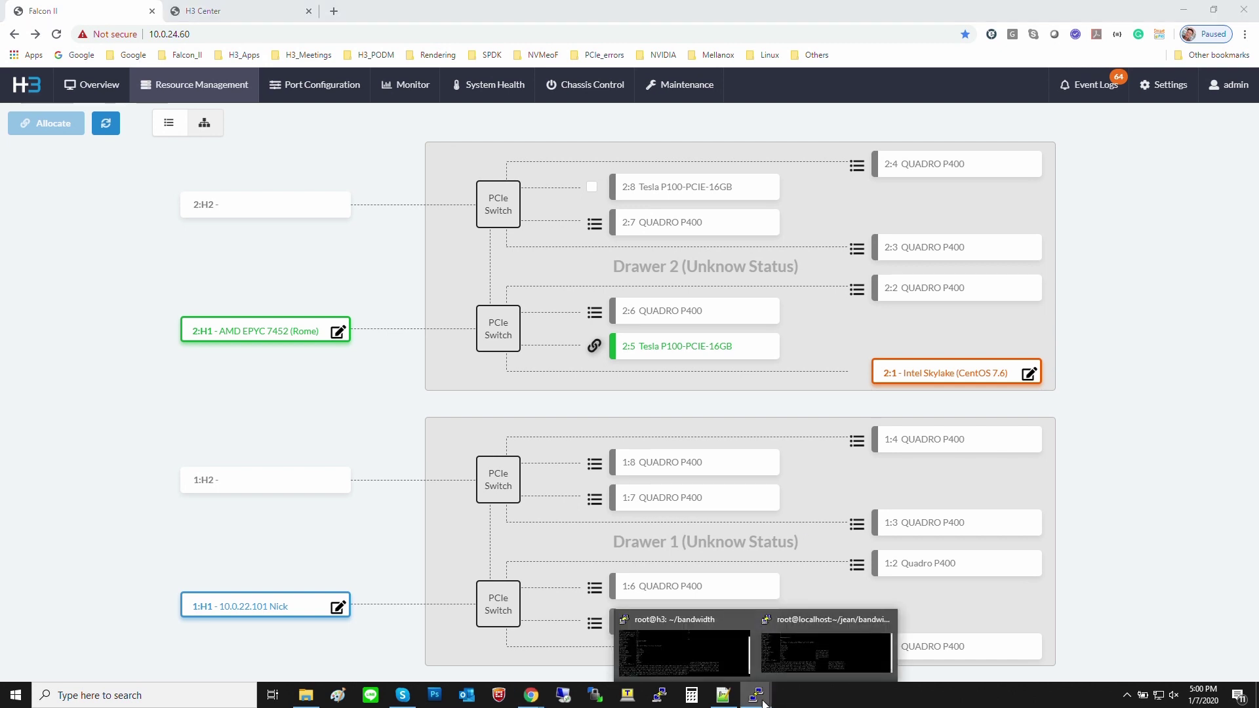
Step: Bring the Intel and AMD host PuTTY sessions to the front
click(787, 668)
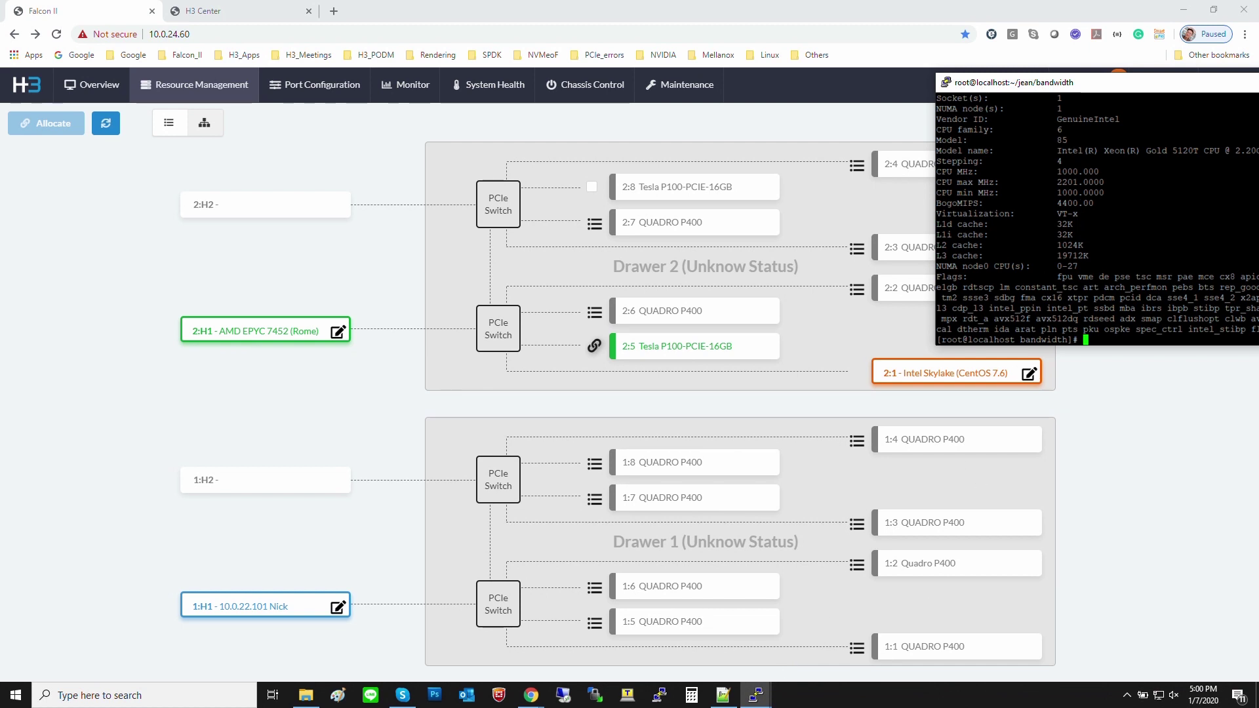
click(755, 695)
click(778, 653)
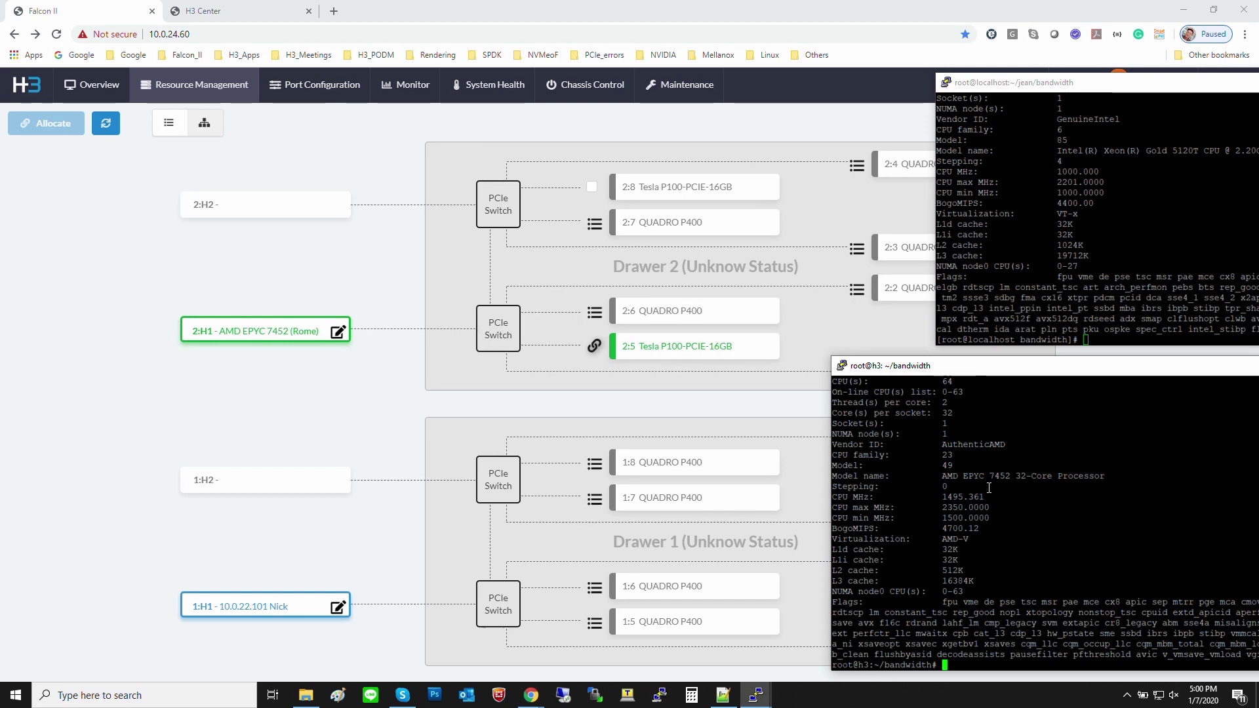
Step: Run nvidia-smi on the AMD host and highlight the Tesla P100 row
text(nvi)
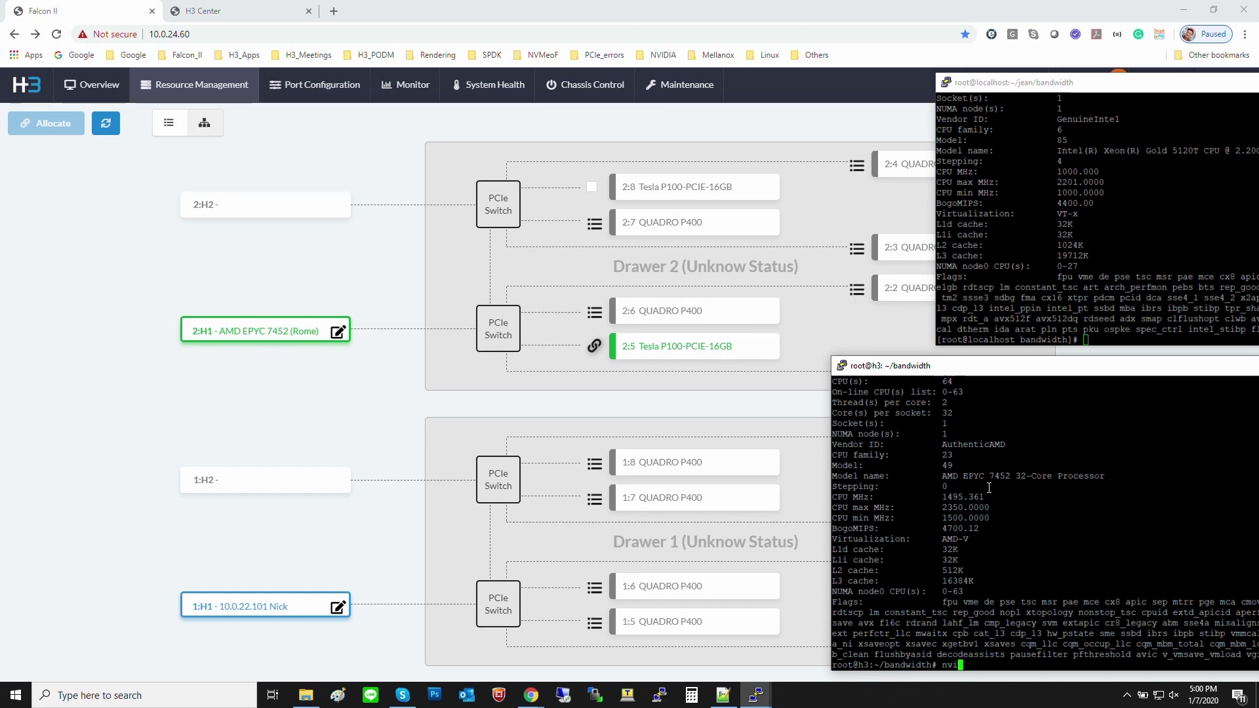
text(dia-smi)
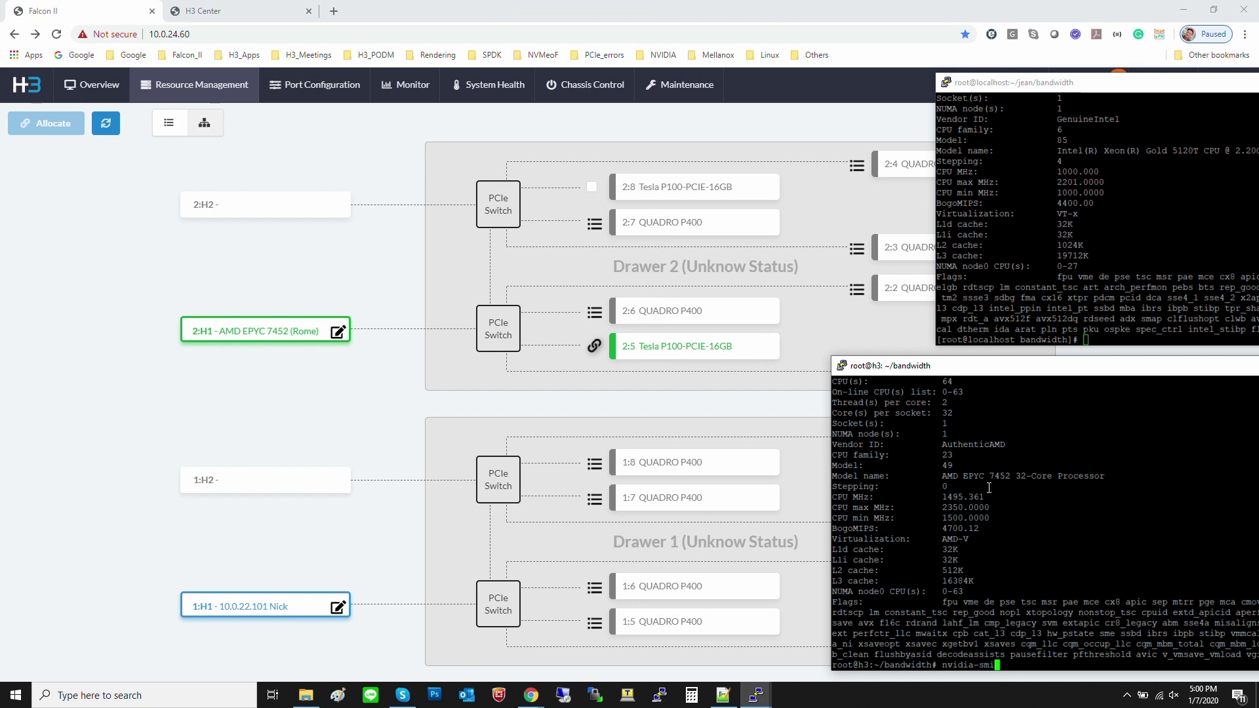
key(Return)
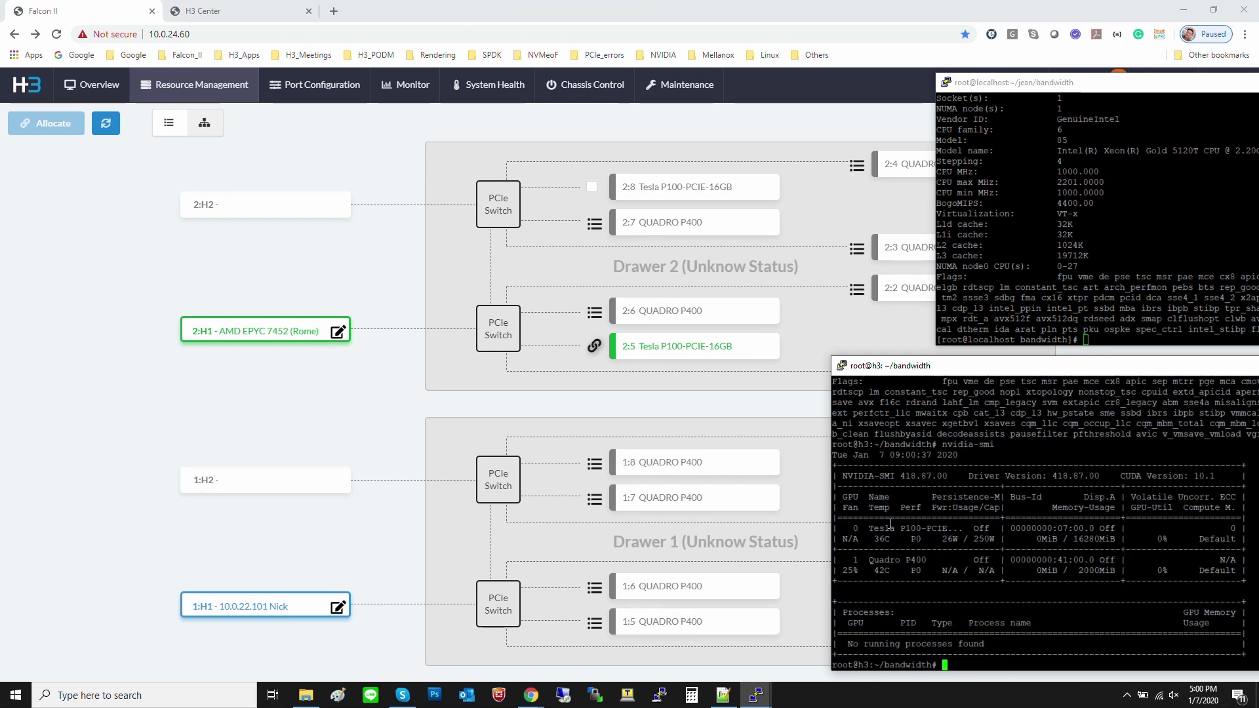
drag(864, 528, 972, 527)
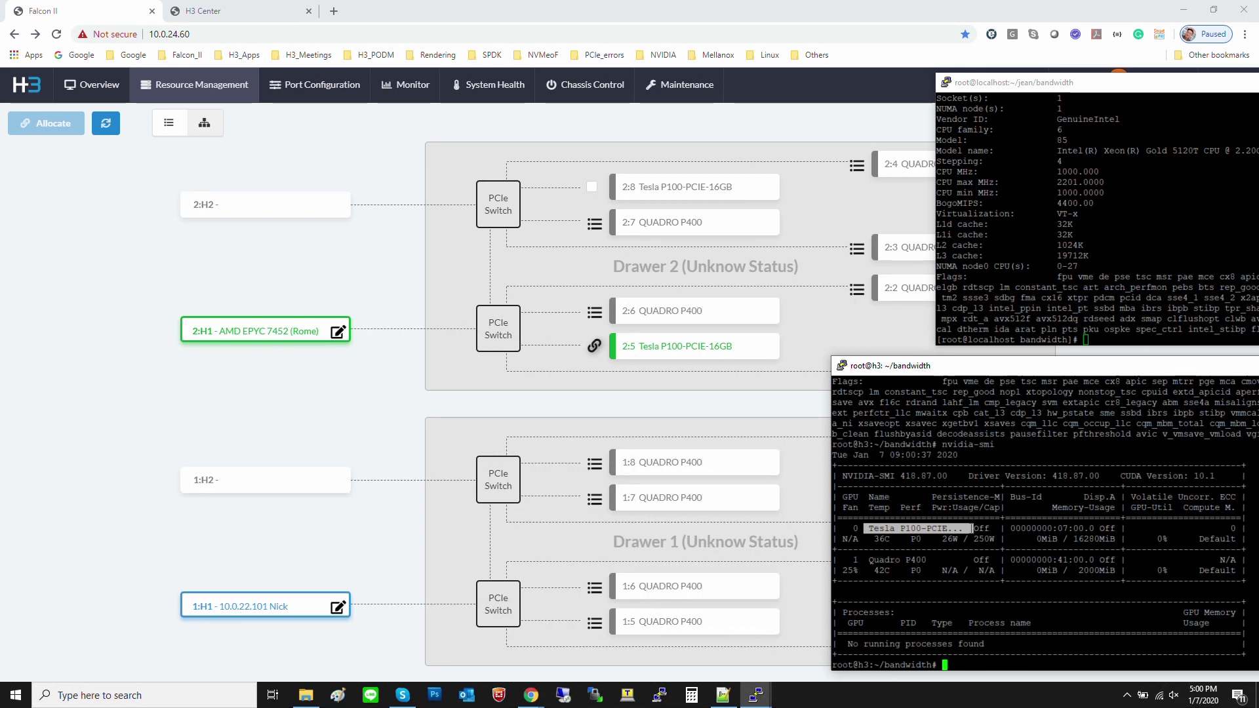
Step: Allocate the 2:8 Tesla P100 to AMD EPYC 7452 host 2:H1 and acknowledge the success message
click(571, 210)
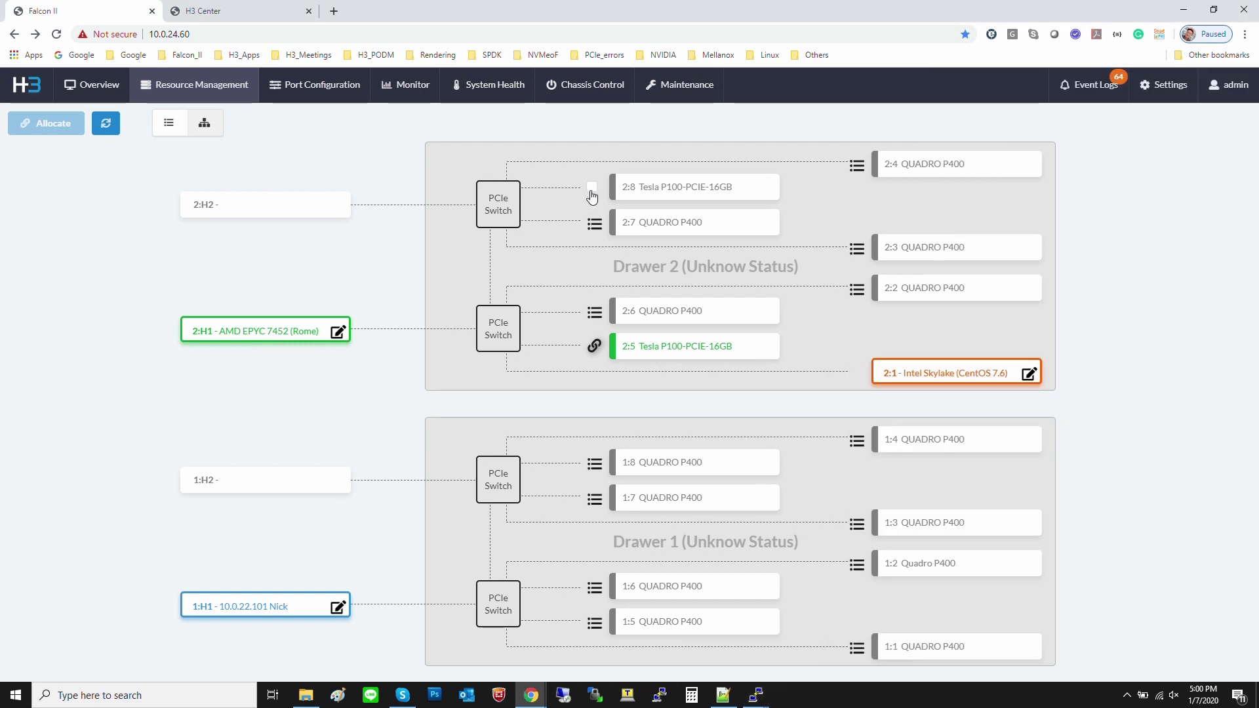
click(592, 189)
click(229, 338)
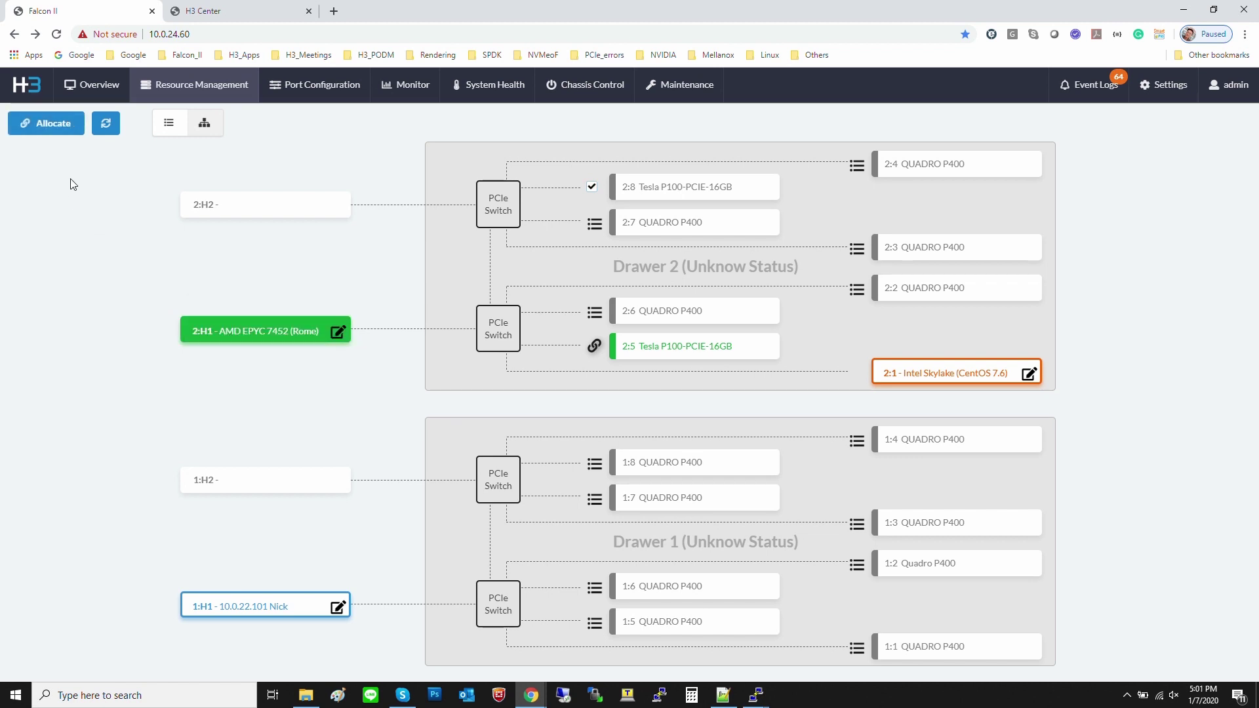
click(62, 132)
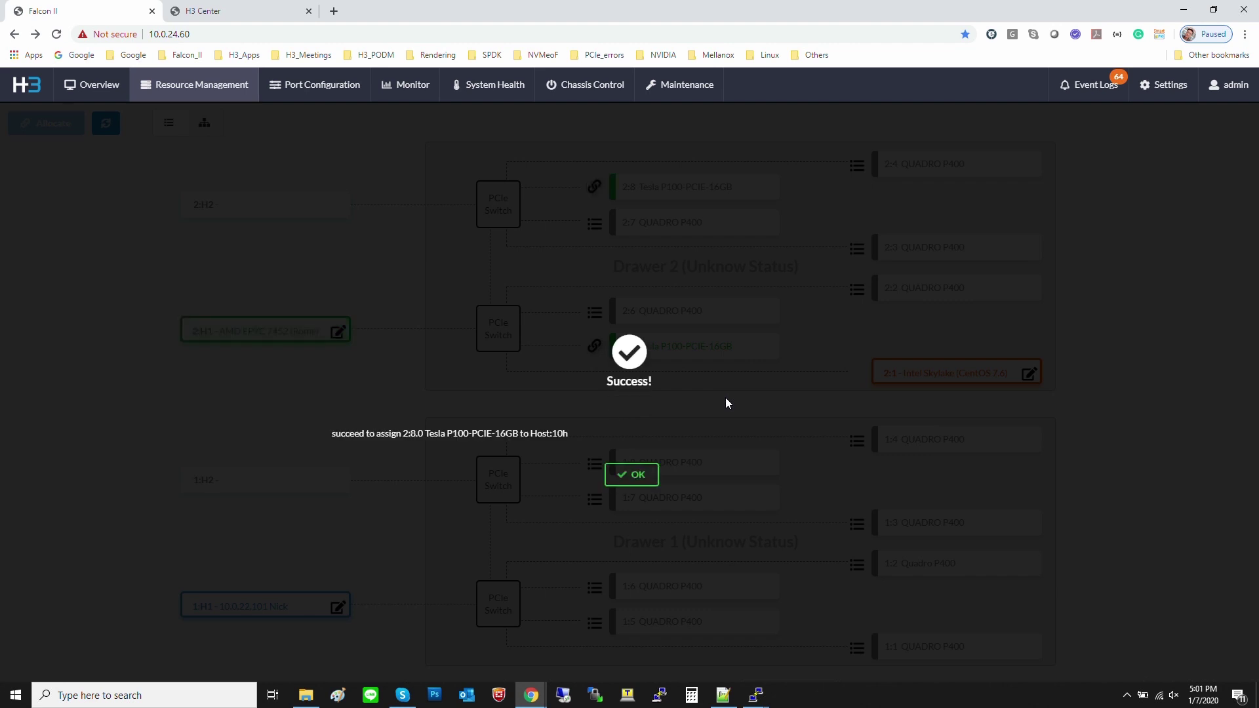
click(631, 474)
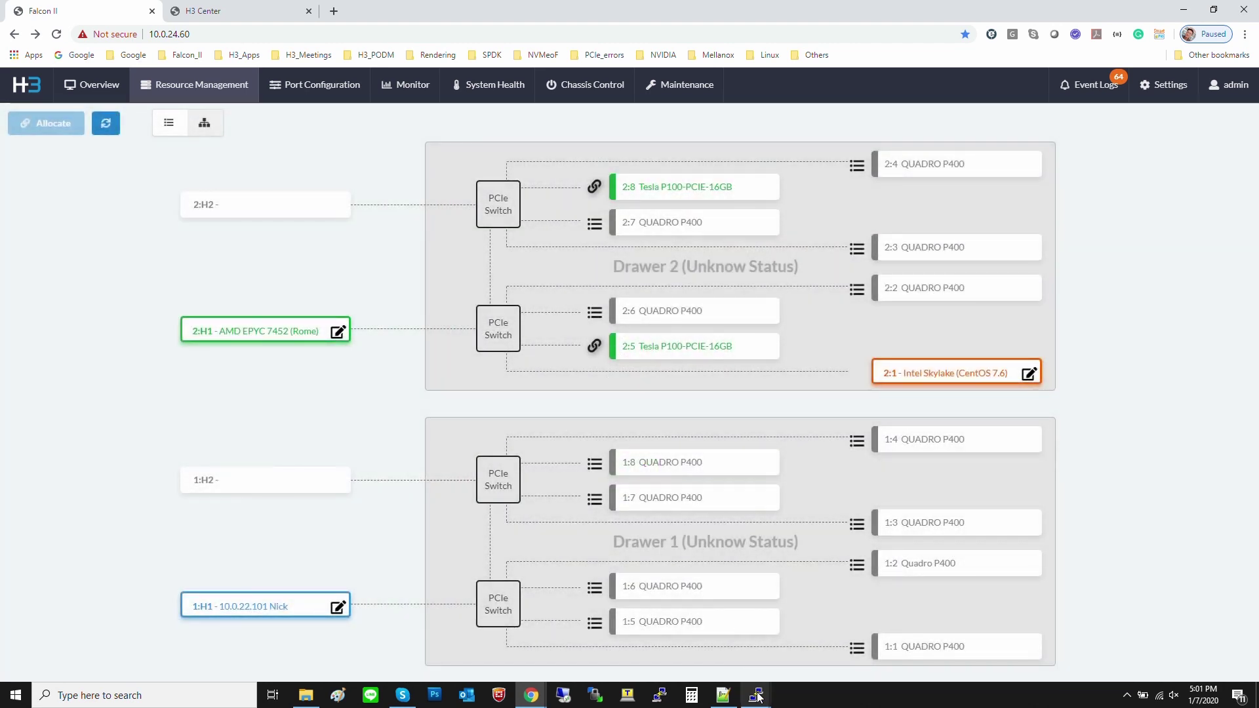
Step: Rerun nvidia-smi on the AMD host to confirm two Tesla P100s are listed
mouse_move(758, 696)
click(713, 658)
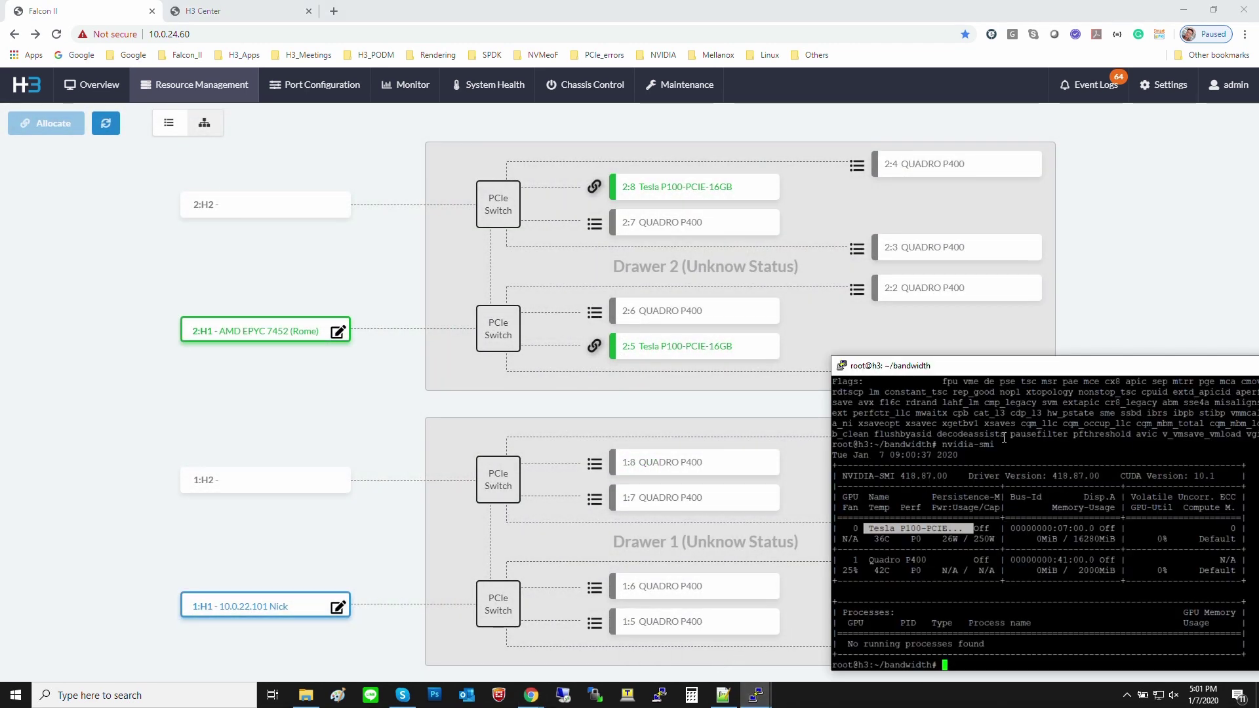
click(1032, 535)
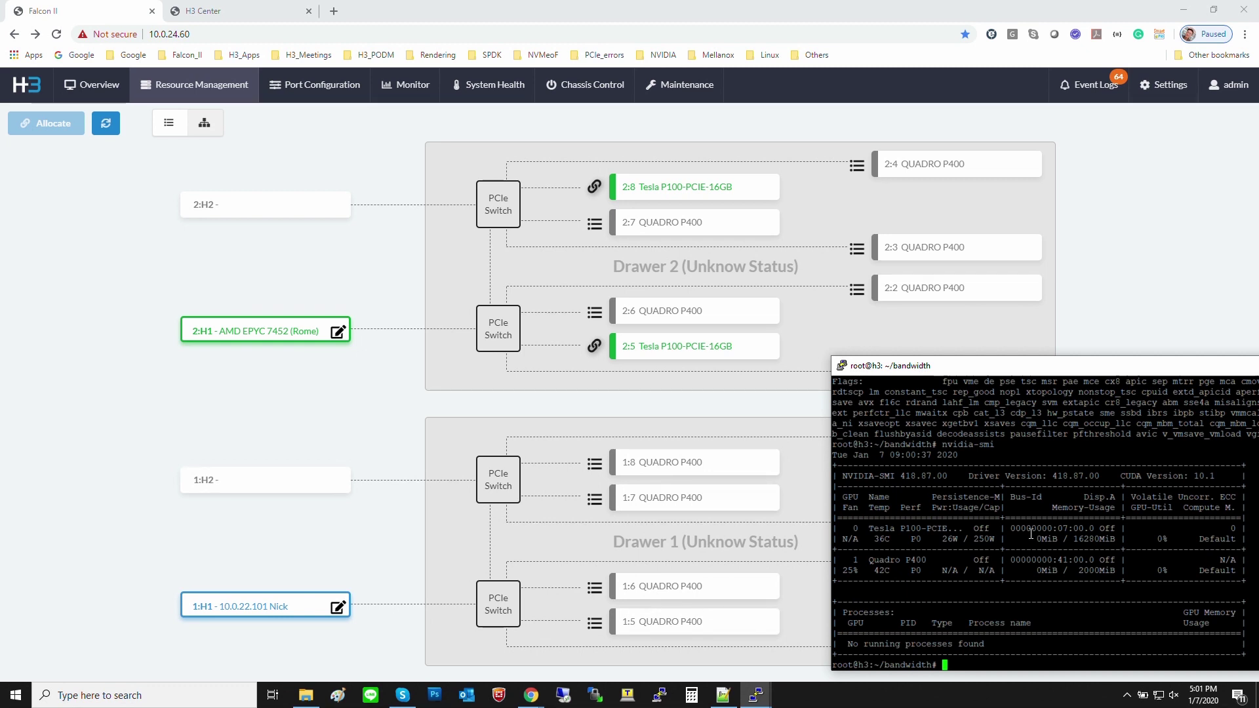
text(nvidia-smi)
key(Return)
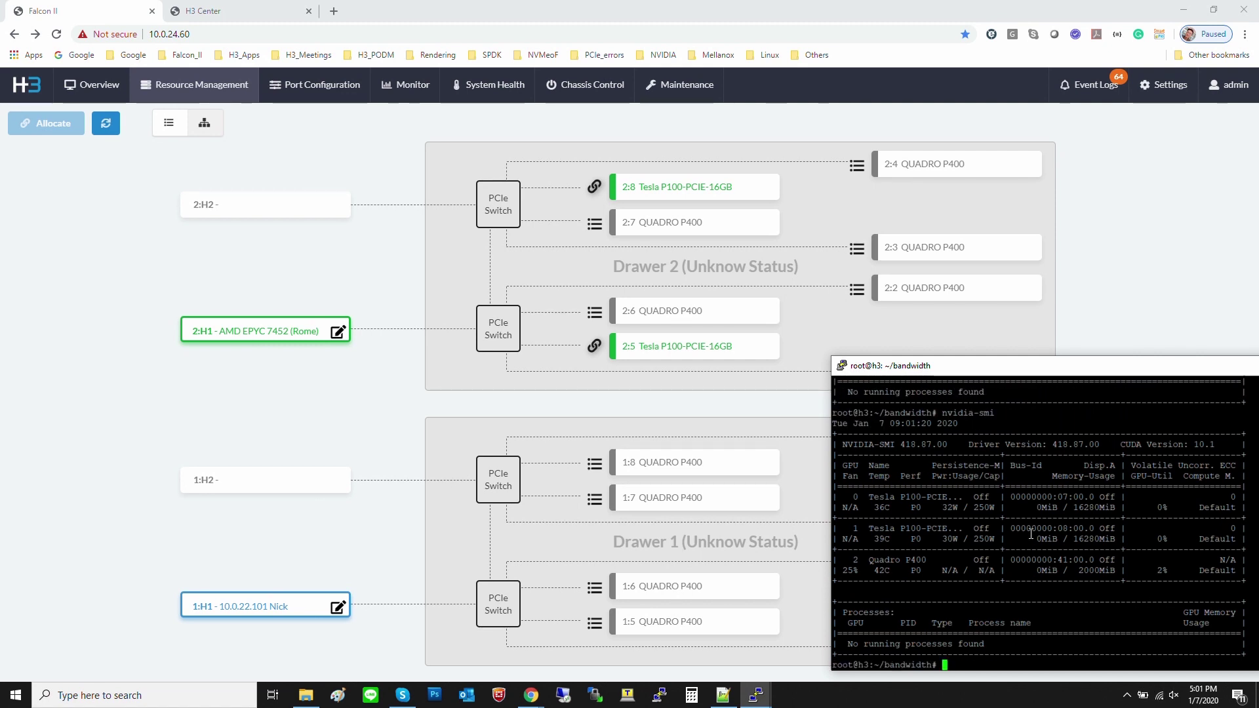
Step: Start the bidirectional peer-to-peer bandwidth test with ./bandwidth -p 0,1 bidp2p
text(./b)
key(Tab)
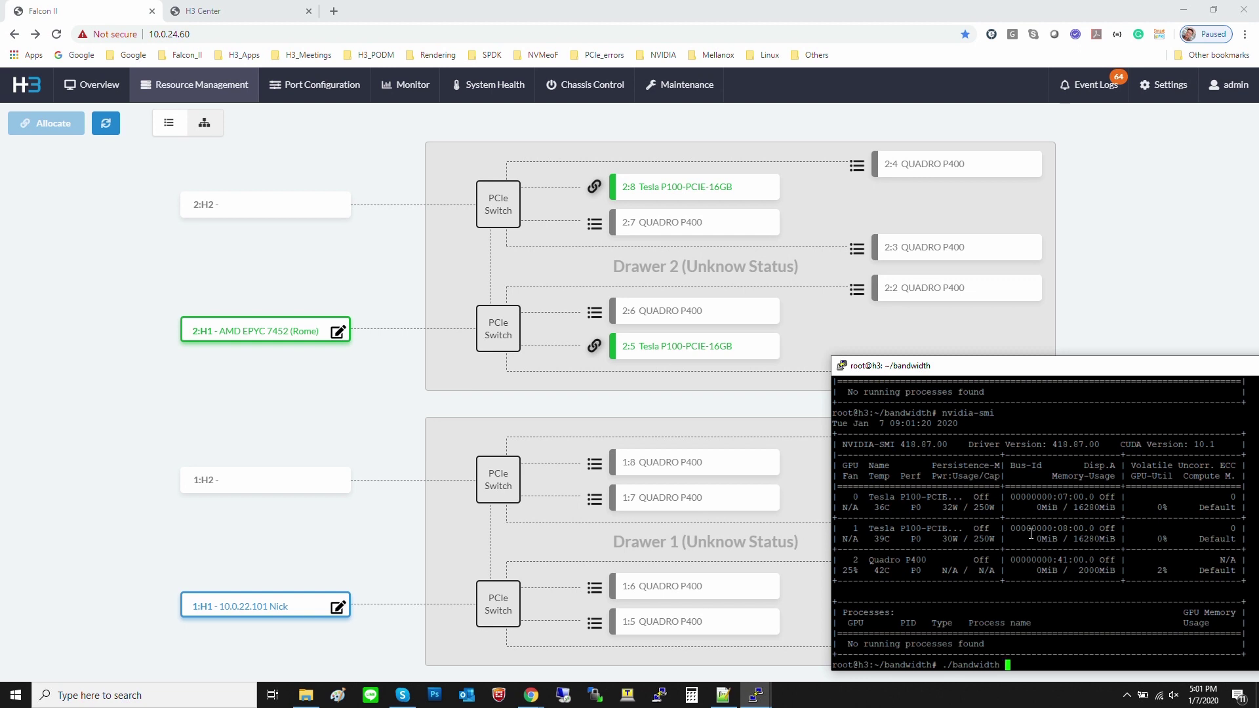
text(-i 0,1 -t 3m hto)
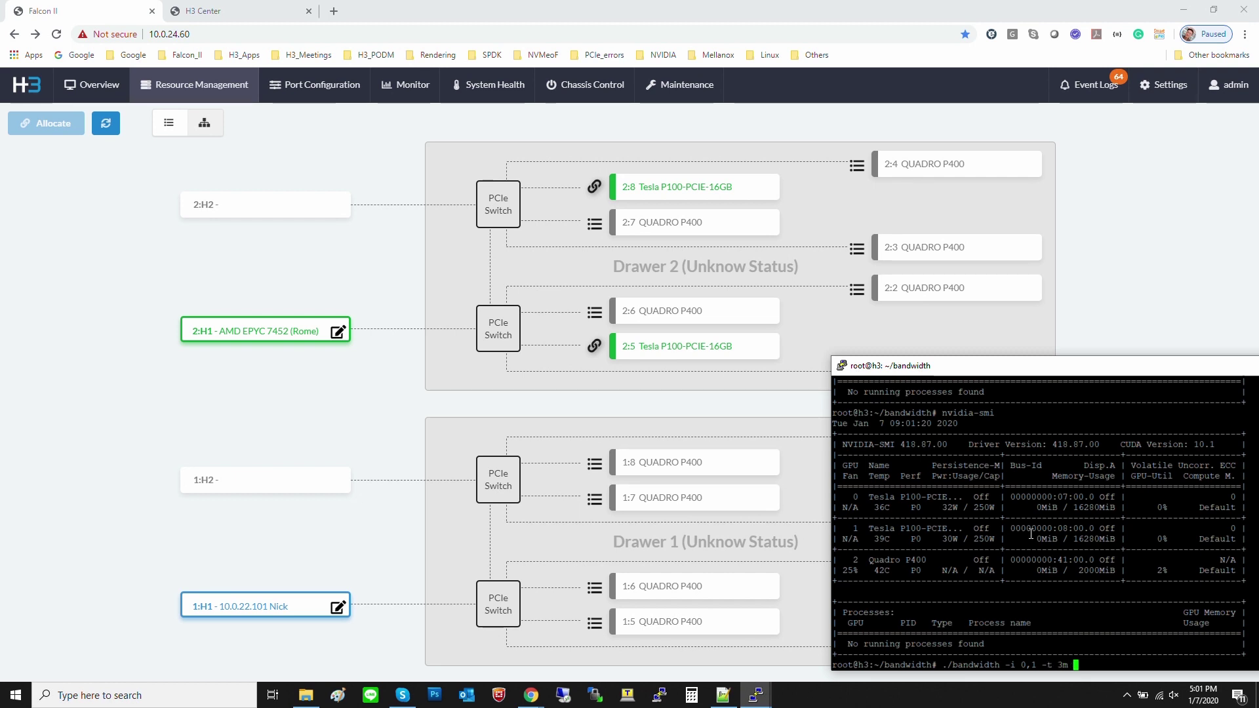
key(BackSpace)
key(BackSpace)
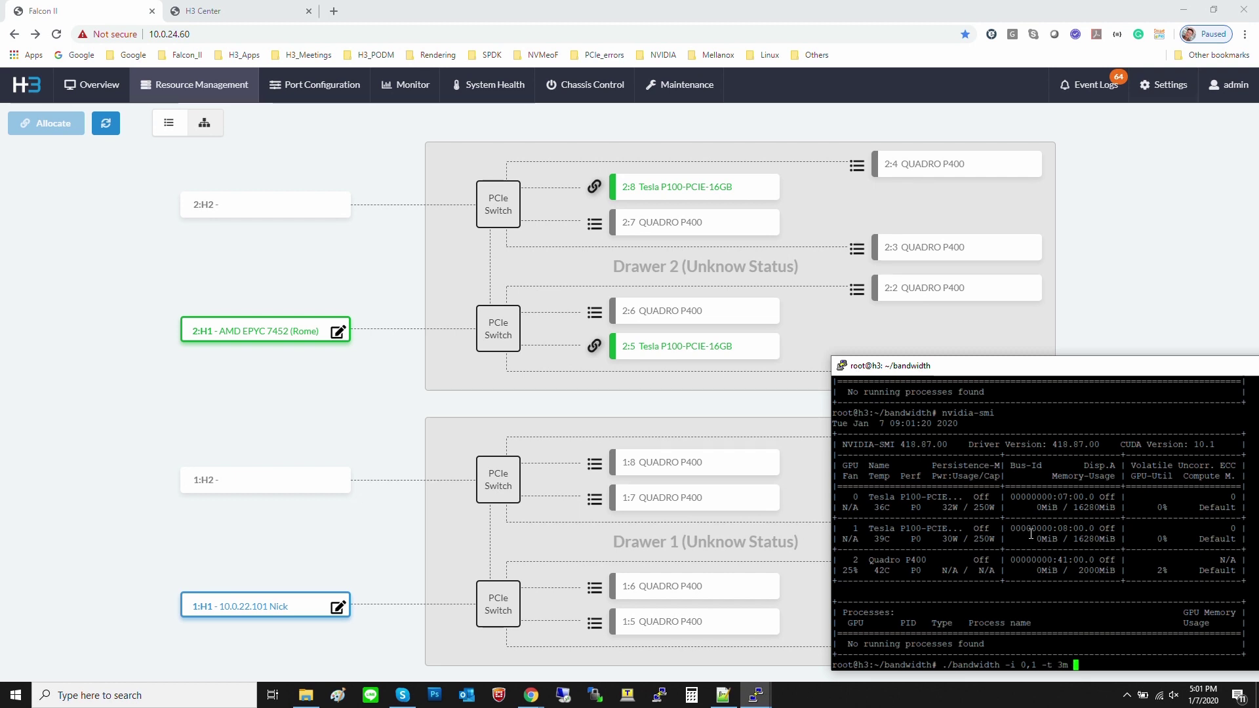
key(BackSpace)
key(BackSpace)
key(BackSpace)
key(BackSpace)
key(BackSpace)
key(BackSpace)
key(BackSpace)
key(BackSpace)
key(BackSpace)
key(BackSpace)
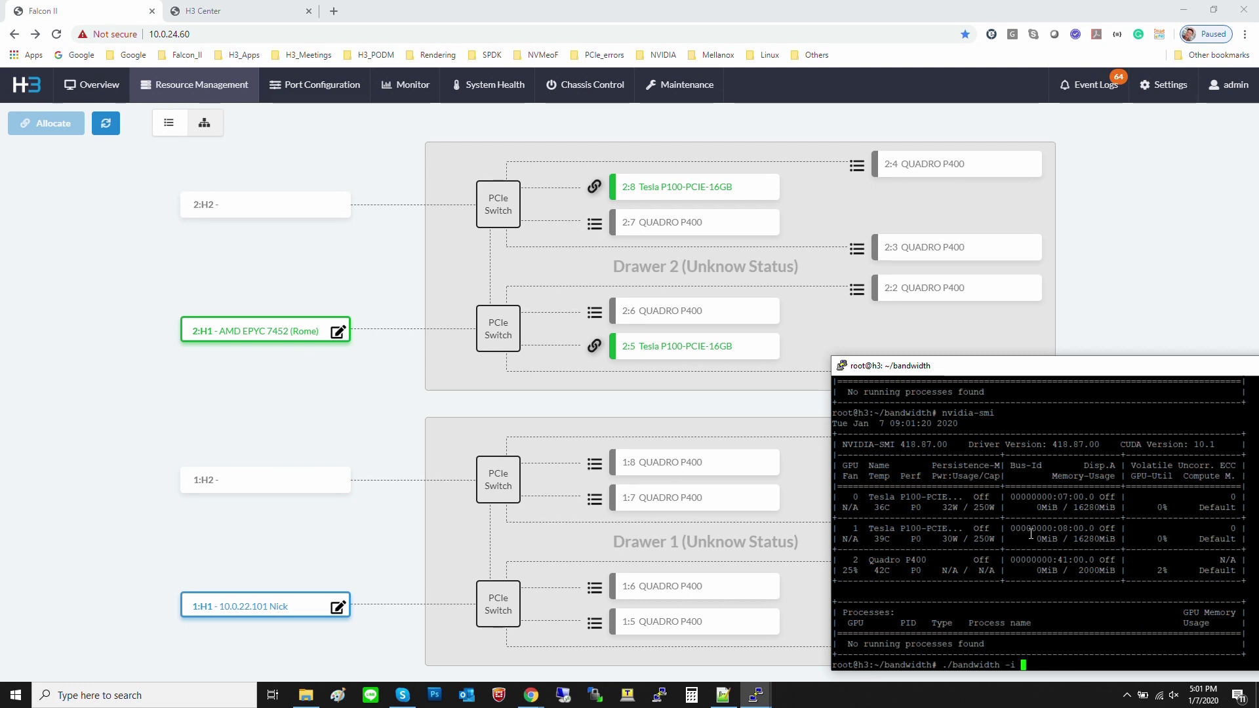
text(p 0,1 bid)
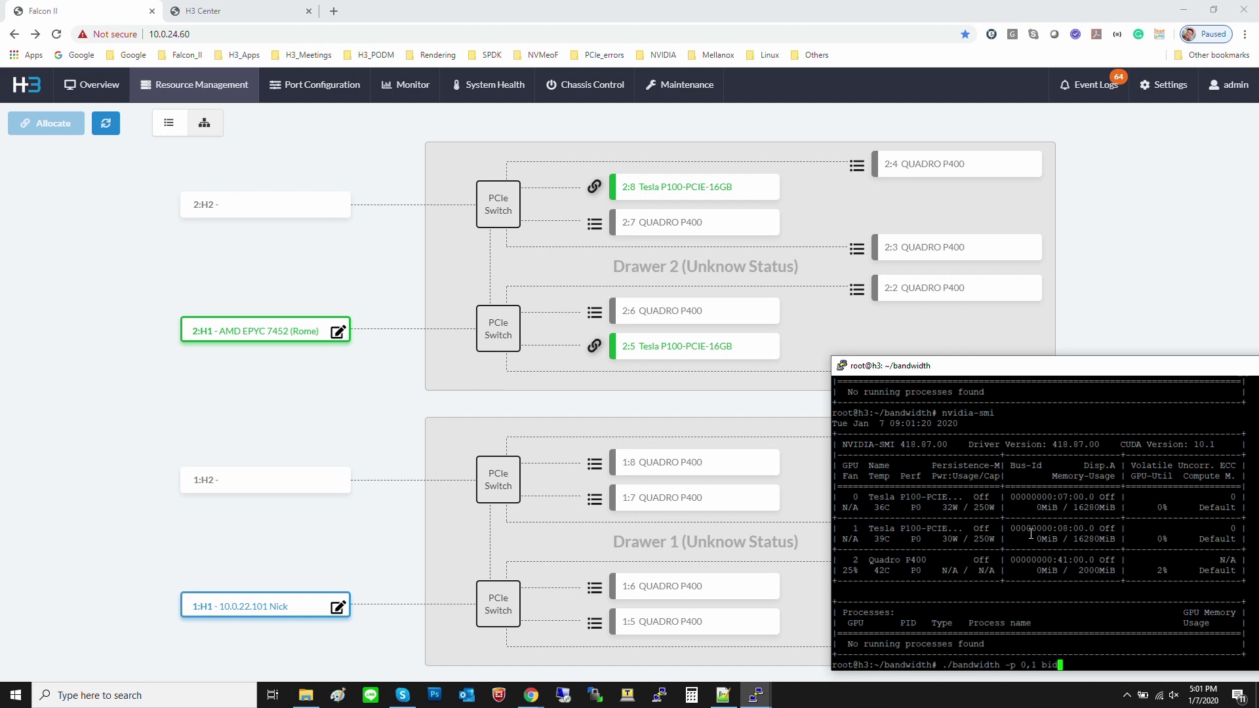
text(p2p)
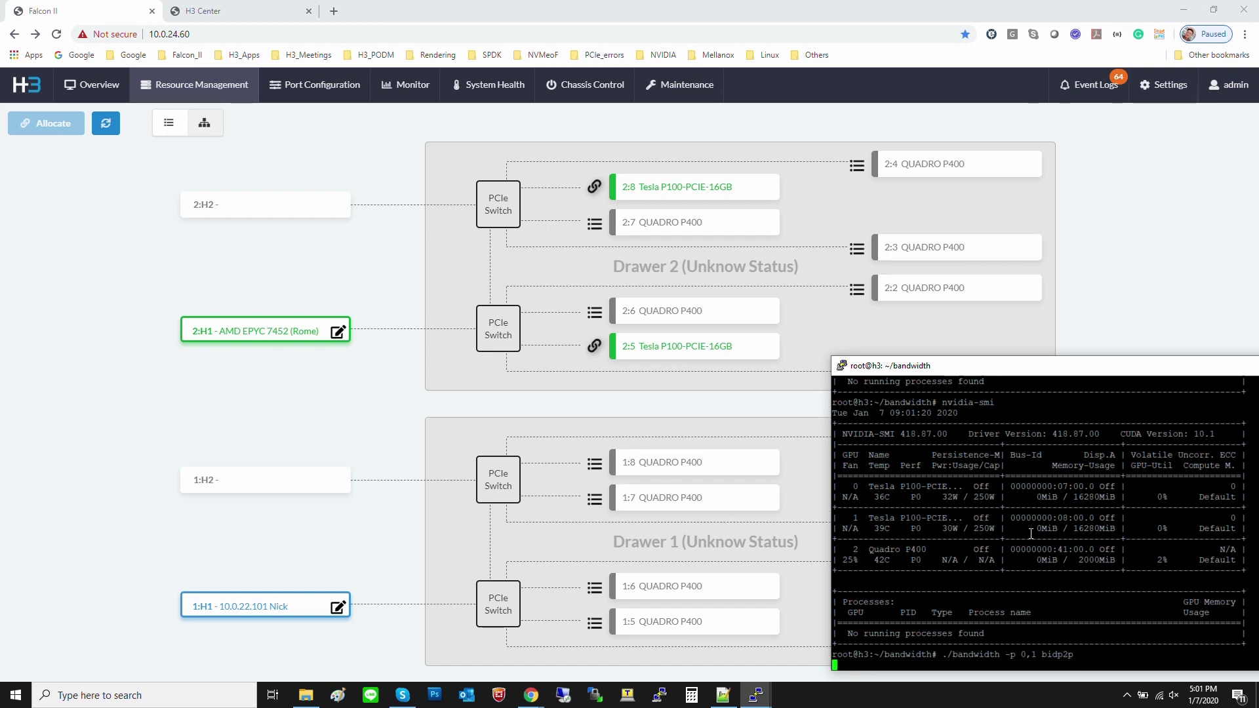
key(Return)
Step: Show the Monitor traffic view alongside the running peer-to-peer test output
click(402, 102)
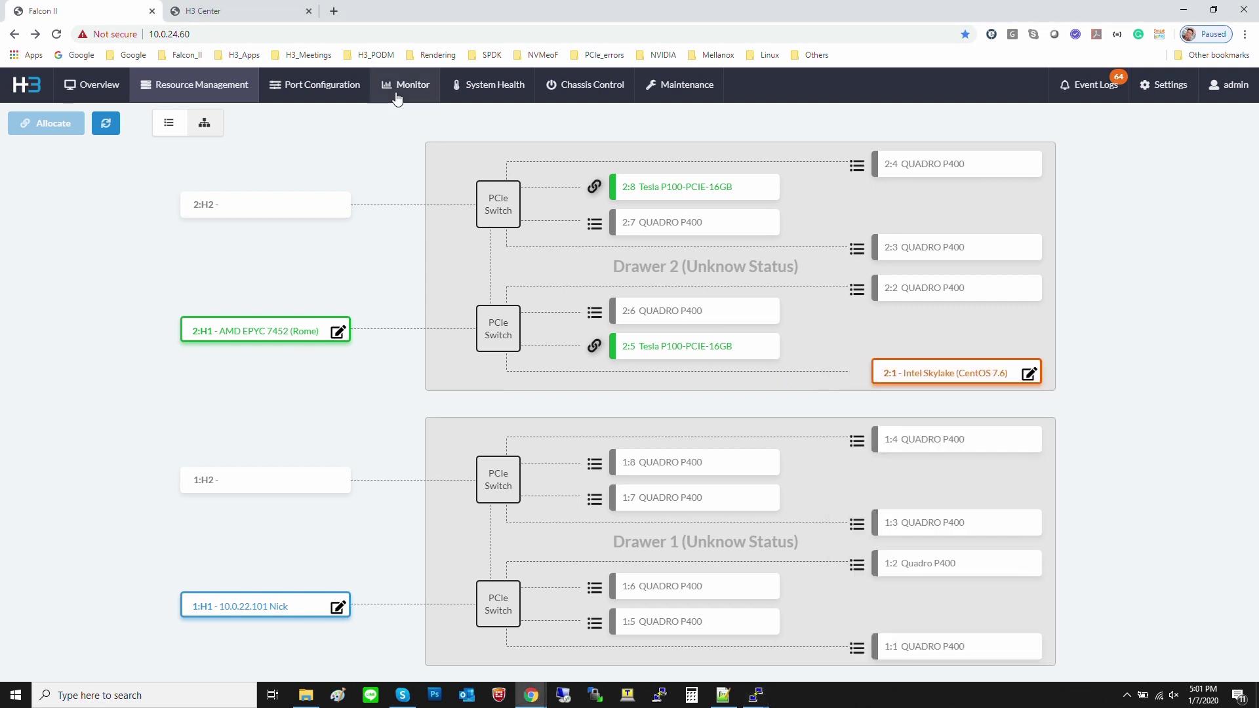
click(756, 695)
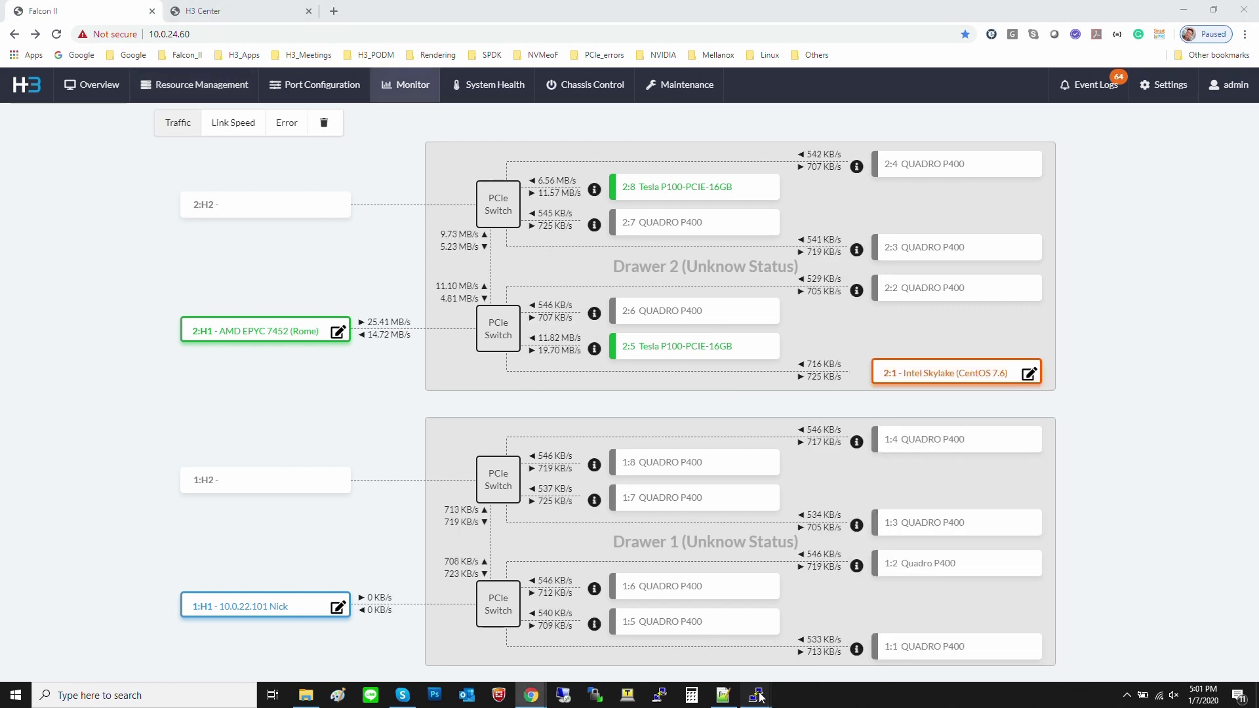
click(731, 668)
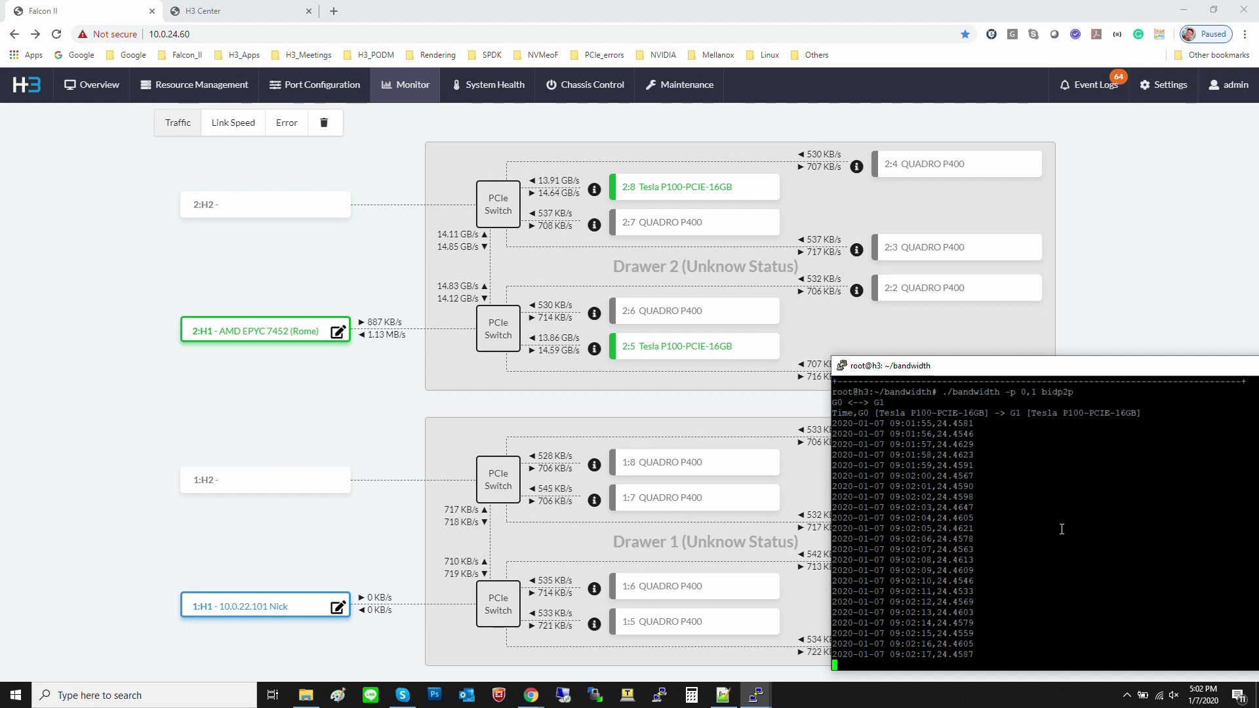
Step: Run ./bandwidth -i 0,1 htod on both Tesla P100s, then stop it and return to Resource Management
key(ctrl+c)
key(Return)
key(Return)
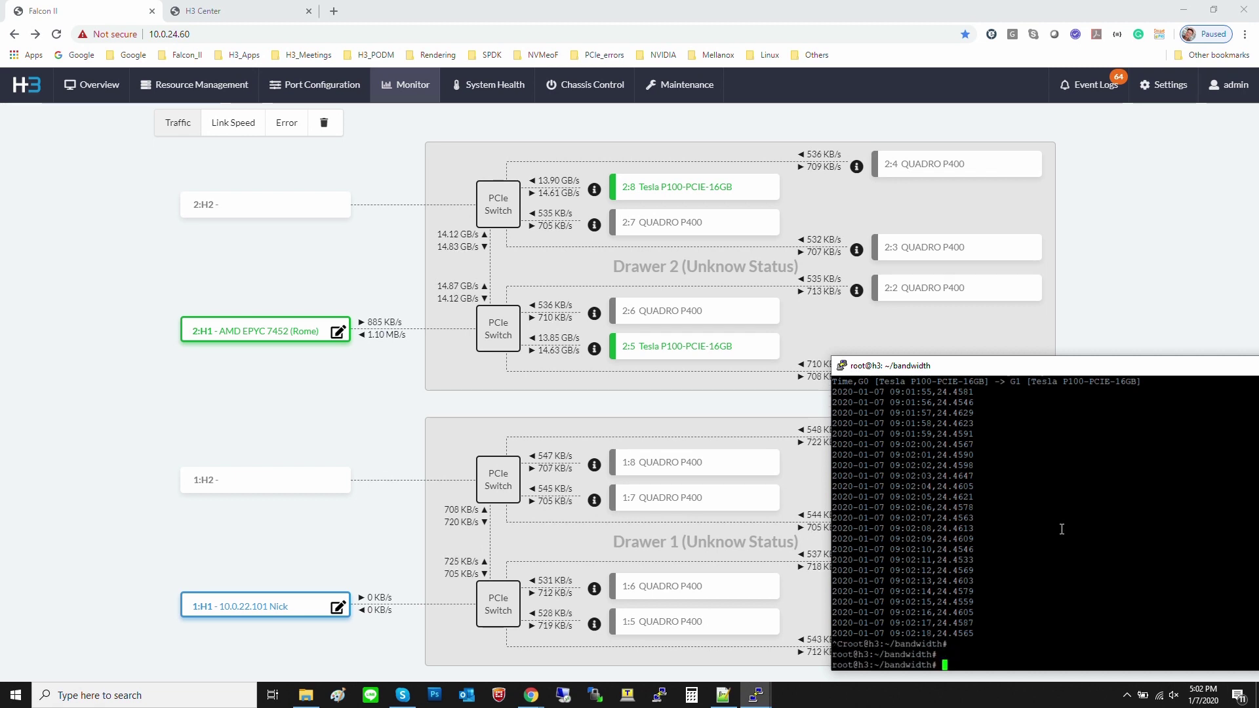
key(Up)
key(Left)
key(Left)
key(Left)
key(Left)
key(Left)
key(Left)
key(Left)
key(Left)
key(Left)
key(Left)
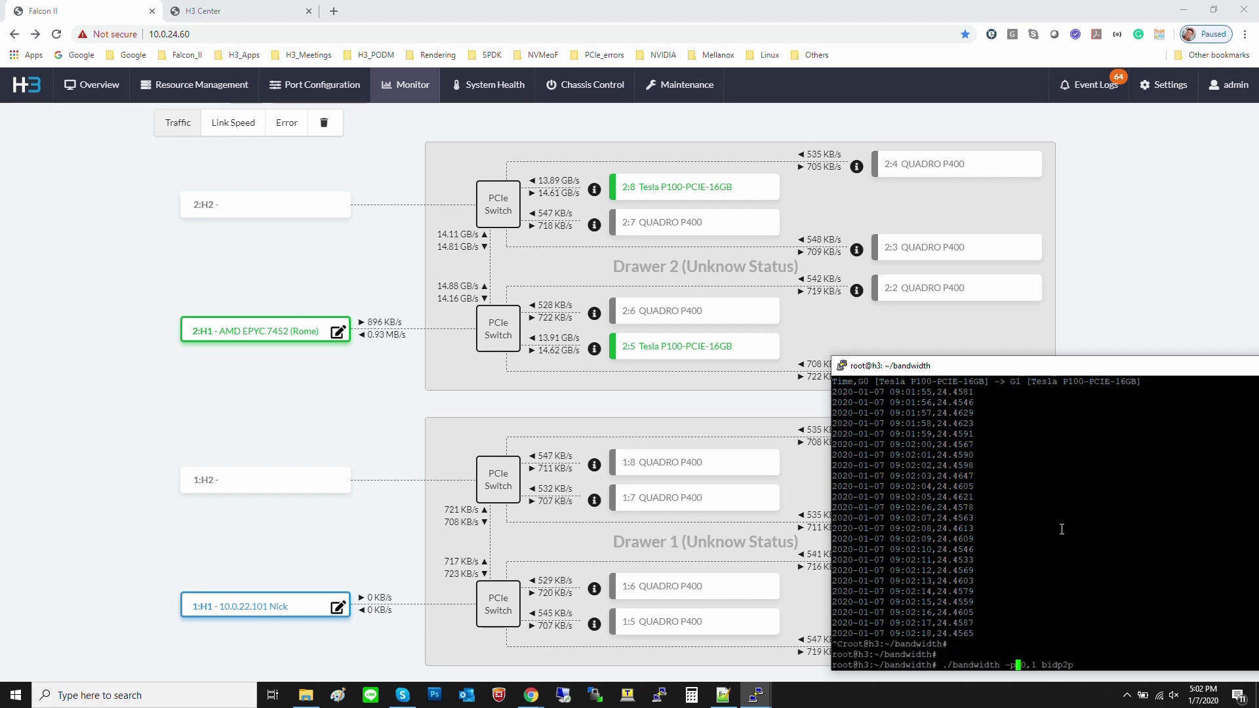
key(BackSpace)
text(i)
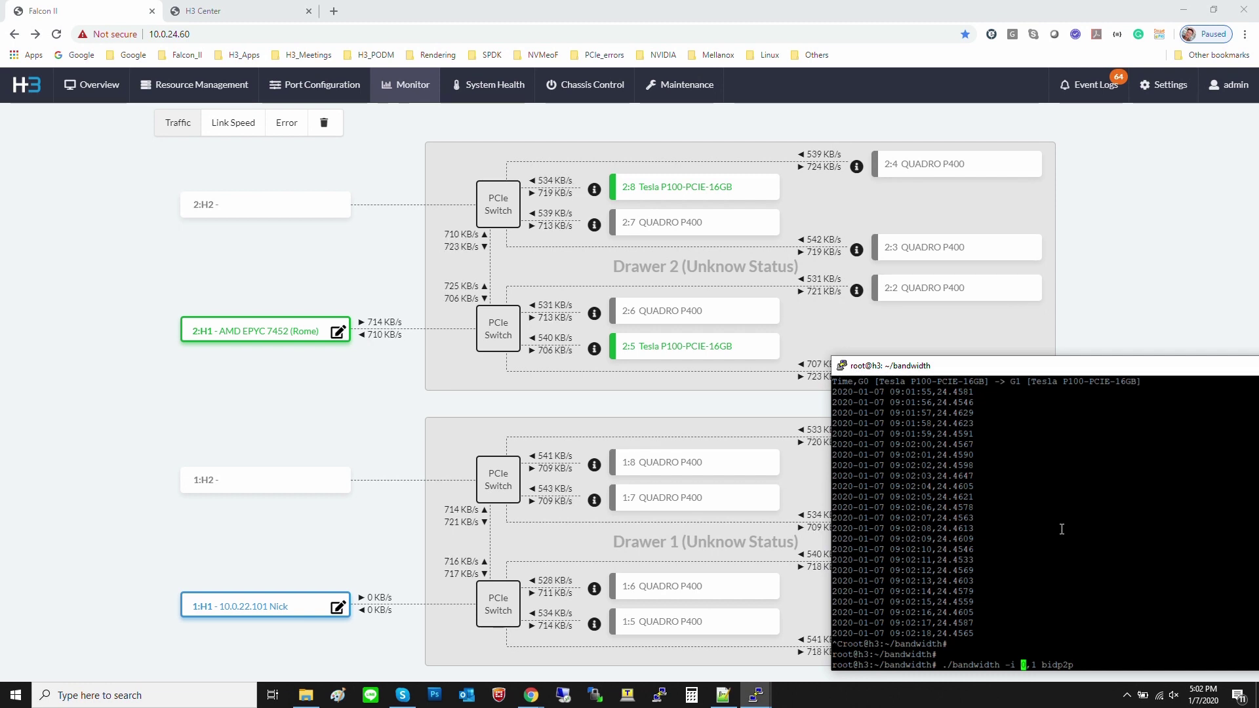
key(Right)
key(Right)
key(Right)
key(BackSpace)
key(BackSpace)
key(BackSpace)
key(BackSpace)
key(BackSpace)
key(BackSpace)
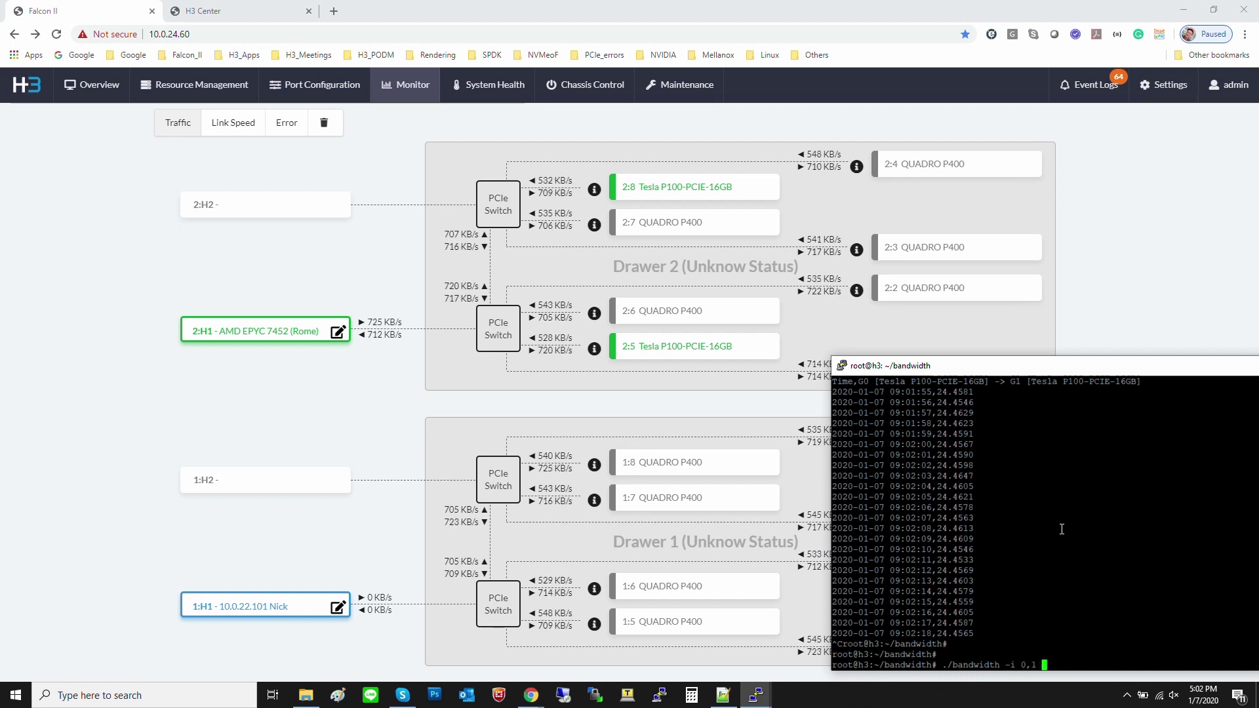
text(htod)
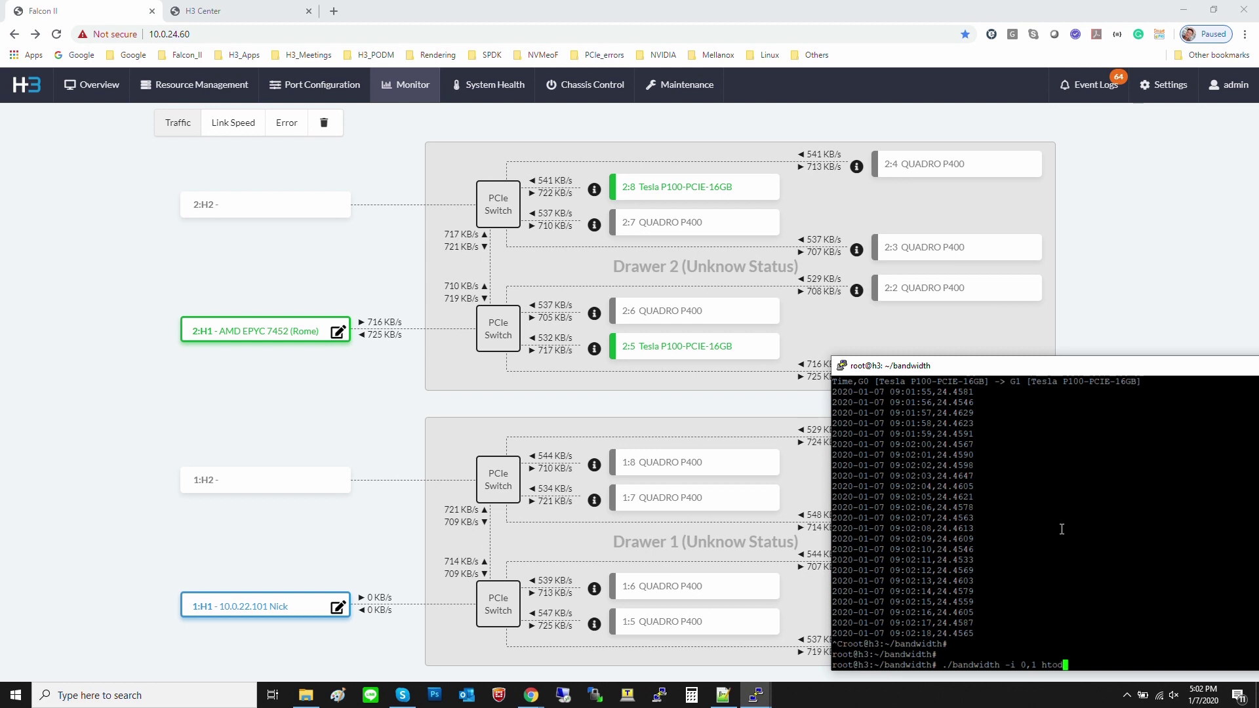
key(Return)
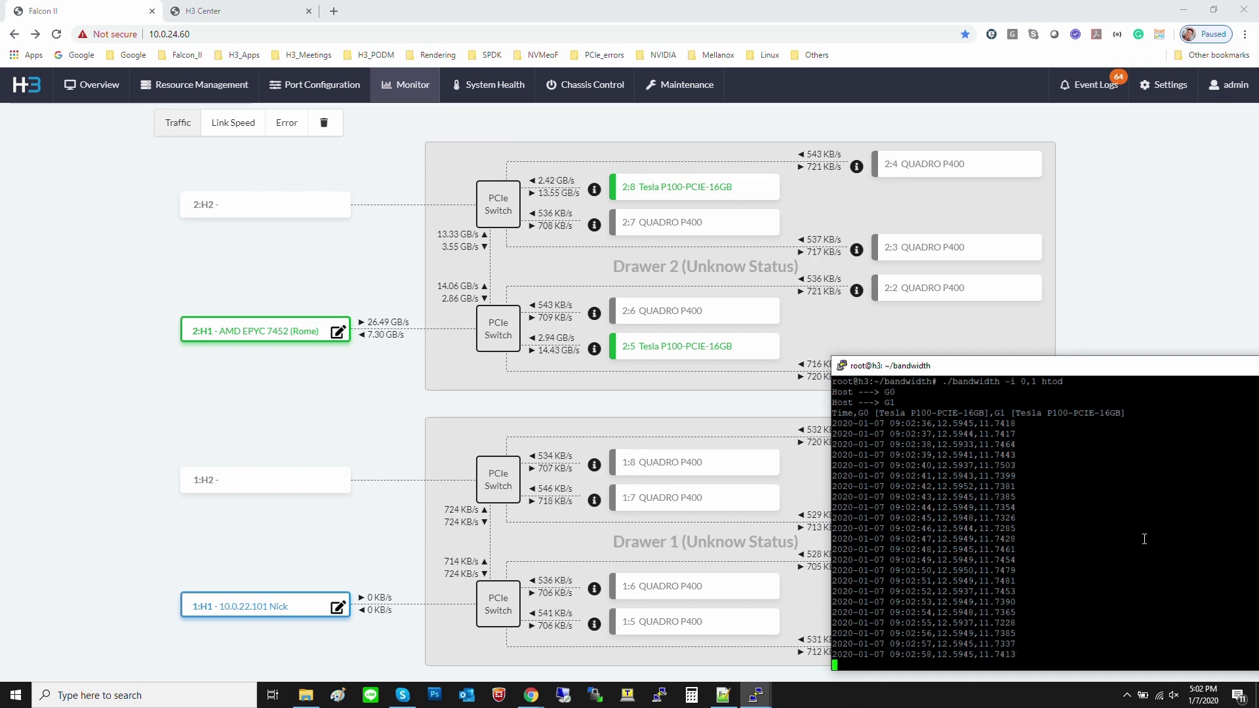
key(ctrl+c)
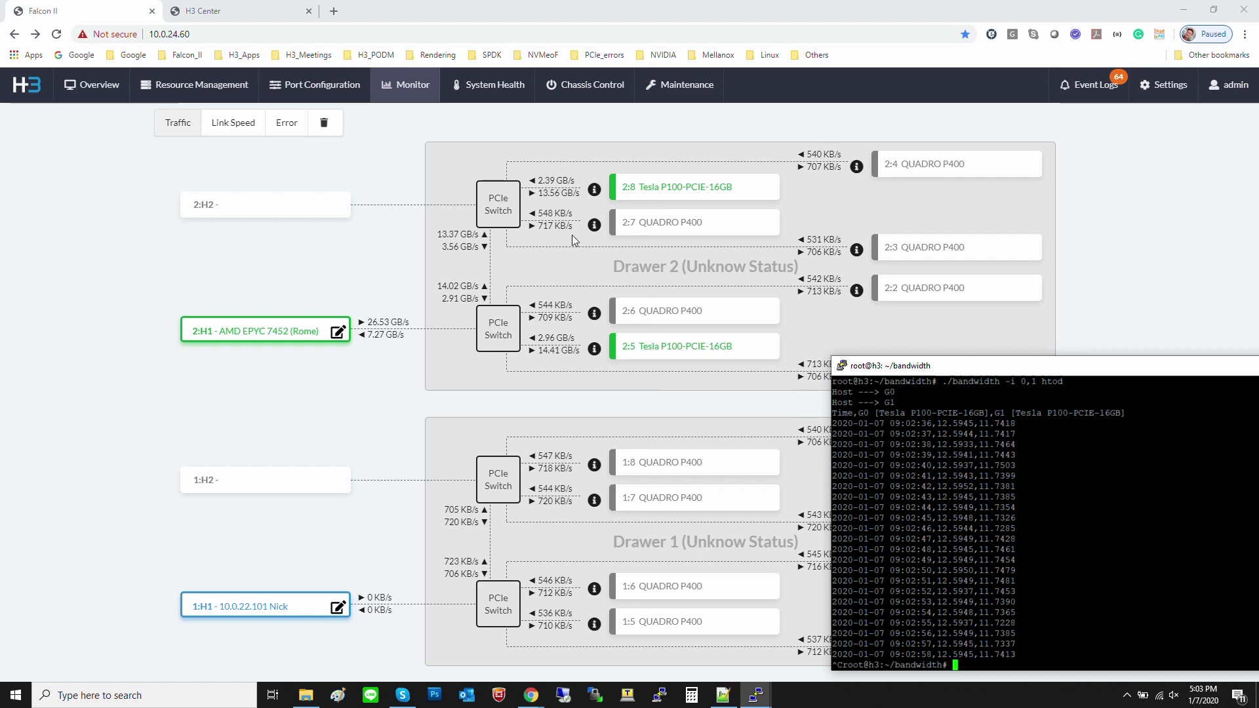
click(203, 85)
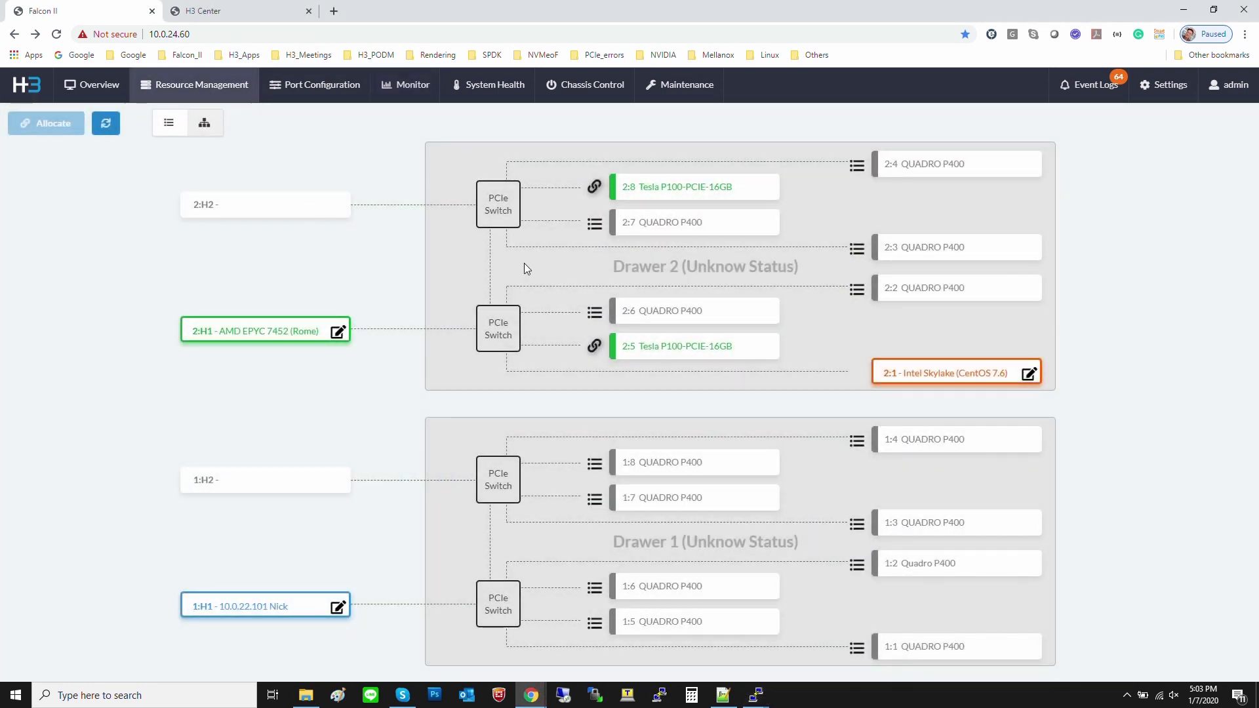
Step: Allocate the QUADRO P400 GPU function 2:7.0 to AMD EPYC host 2:H1
click(594, 224)
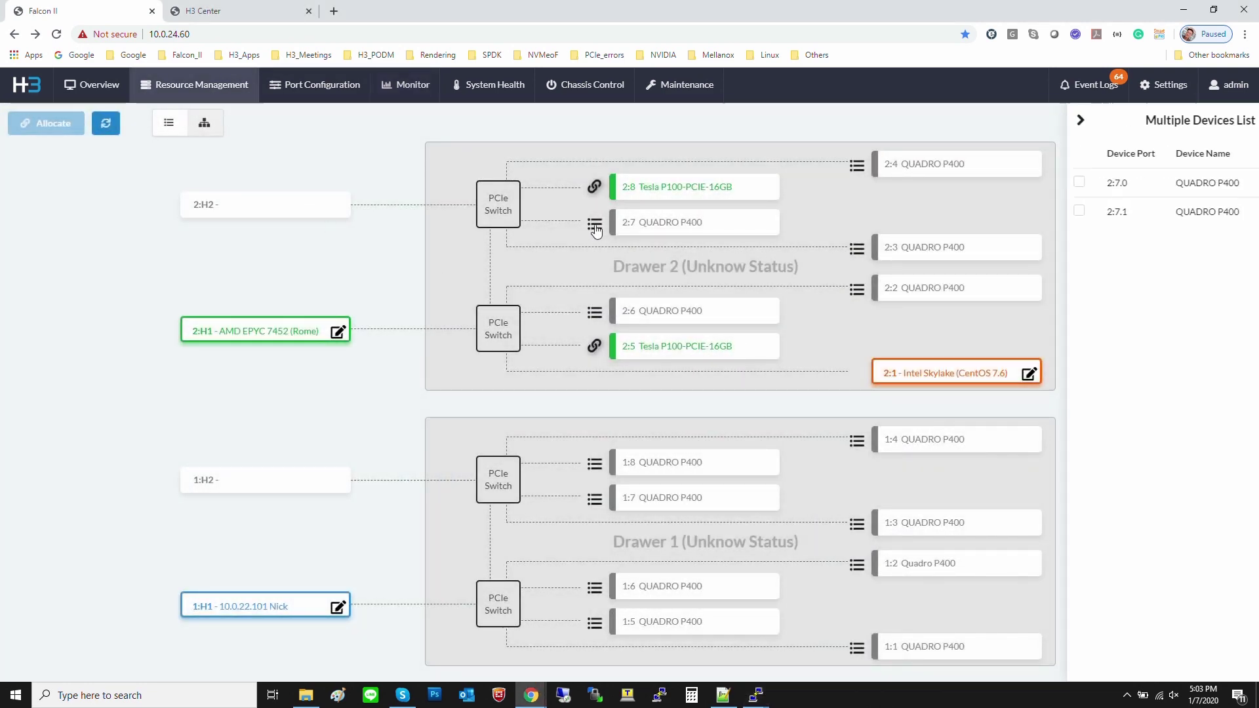
click(1019, 182)
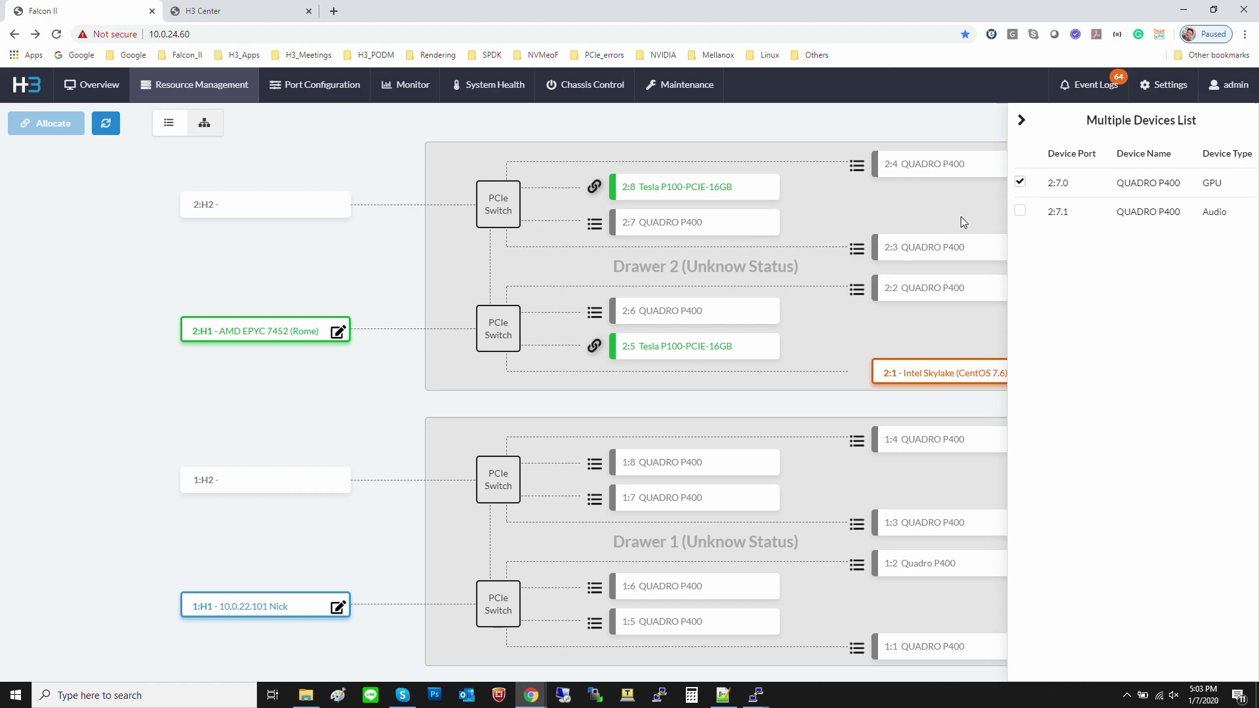
click(229, 337)
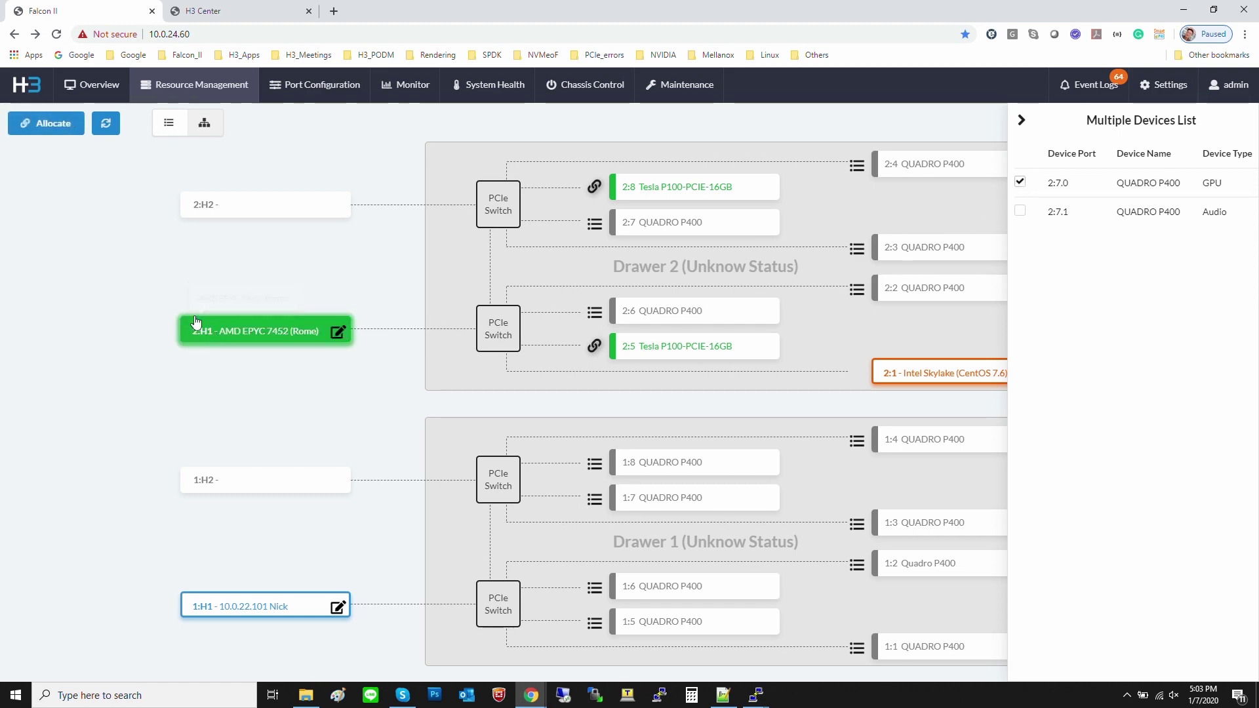
click(43, 124)
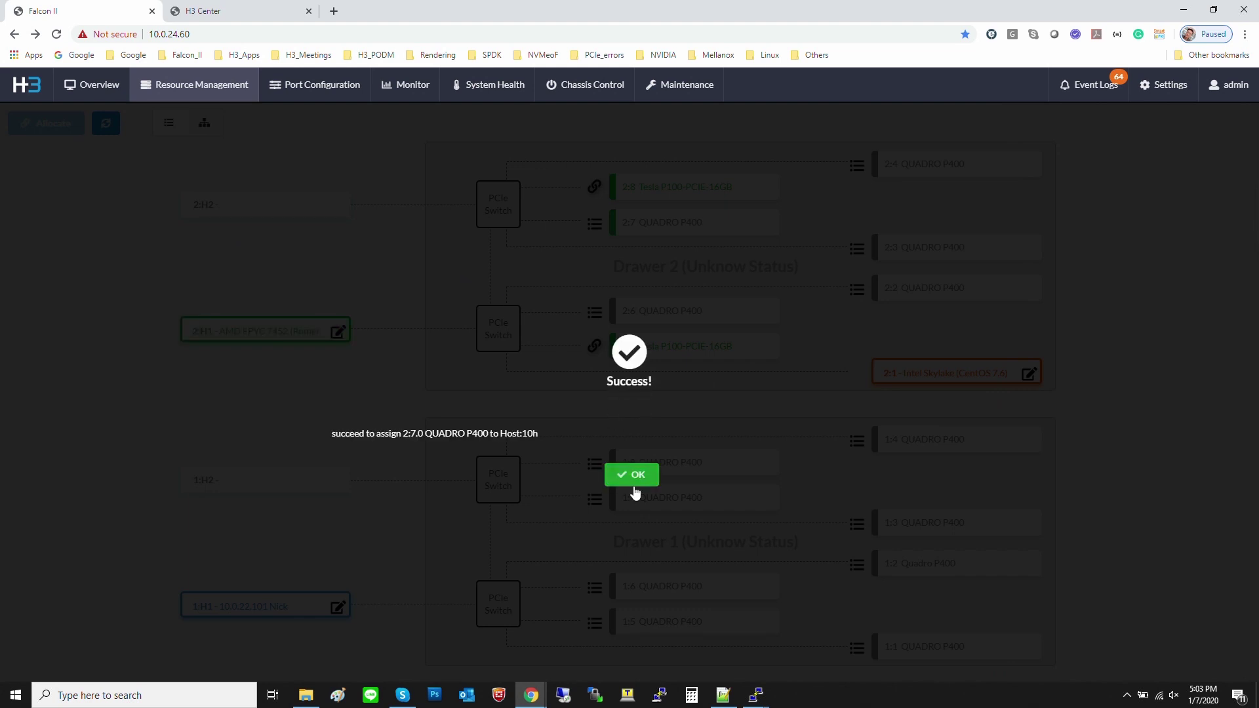
Step: Allocate the QUADRO P400 GPU function 2:3.0 to Intel Skylake host 2:1
click(633, 485)
click(857, 248)
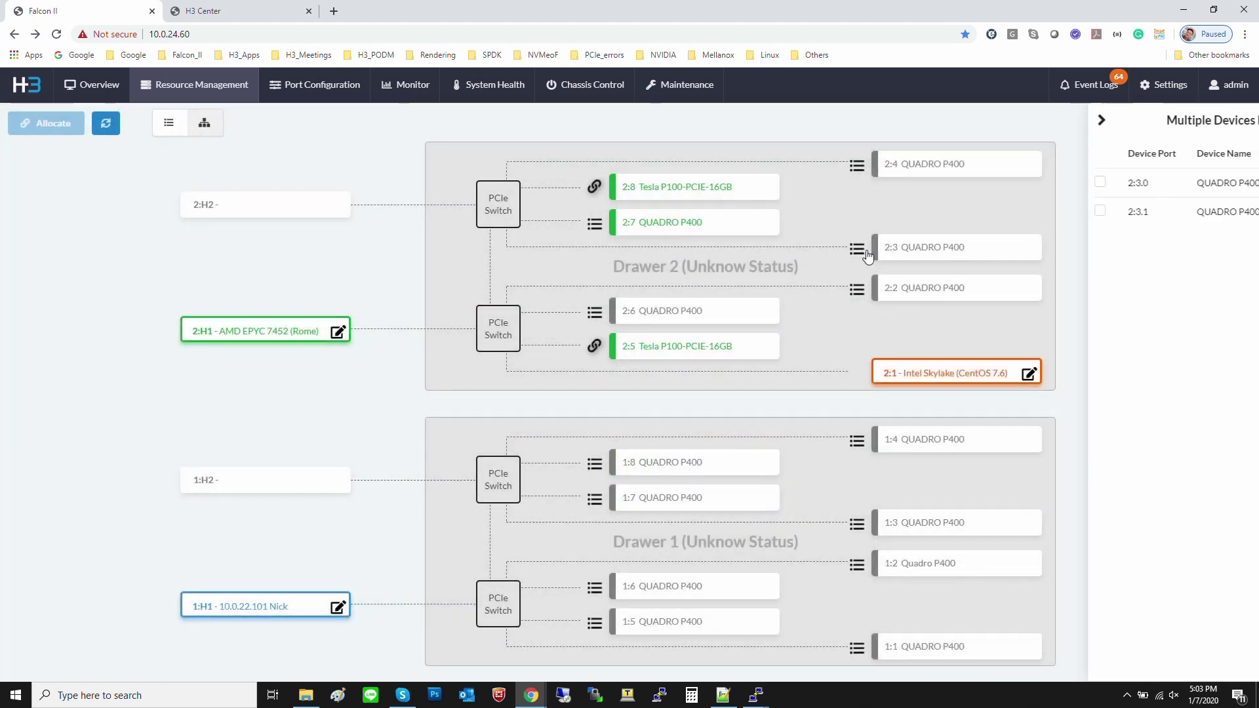
click(1020, 182)
click(954, 369)
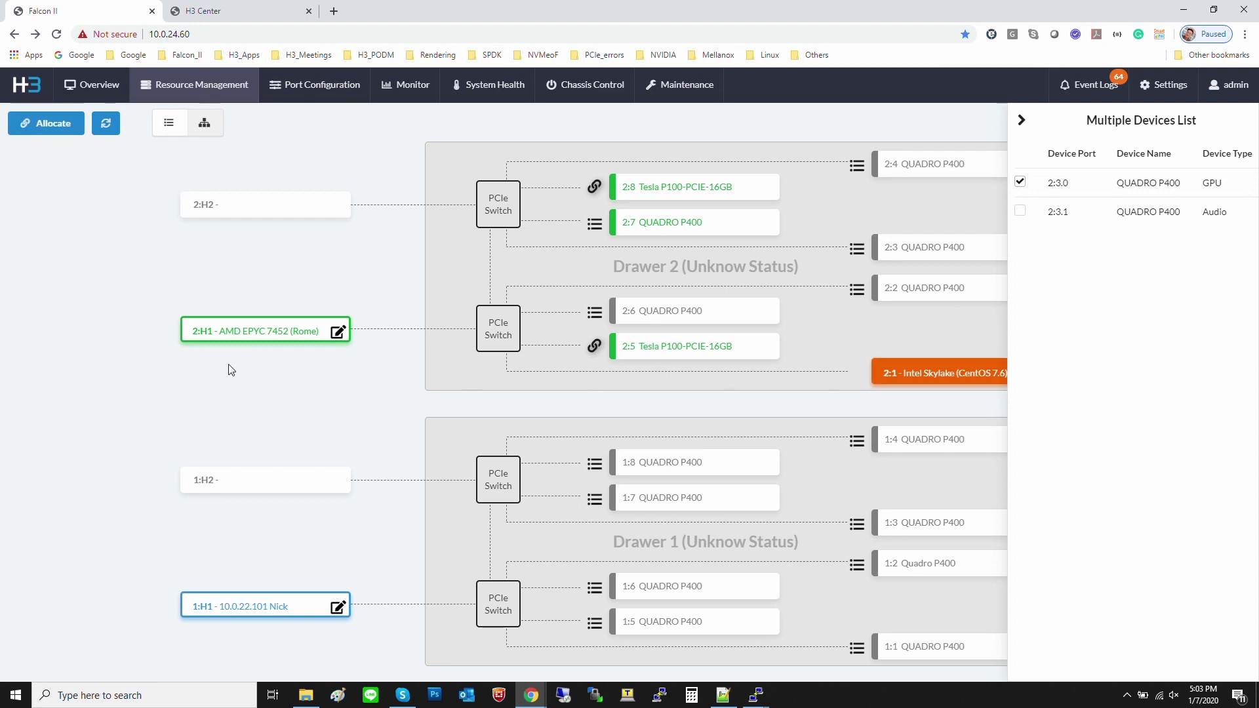
click(41, 124)
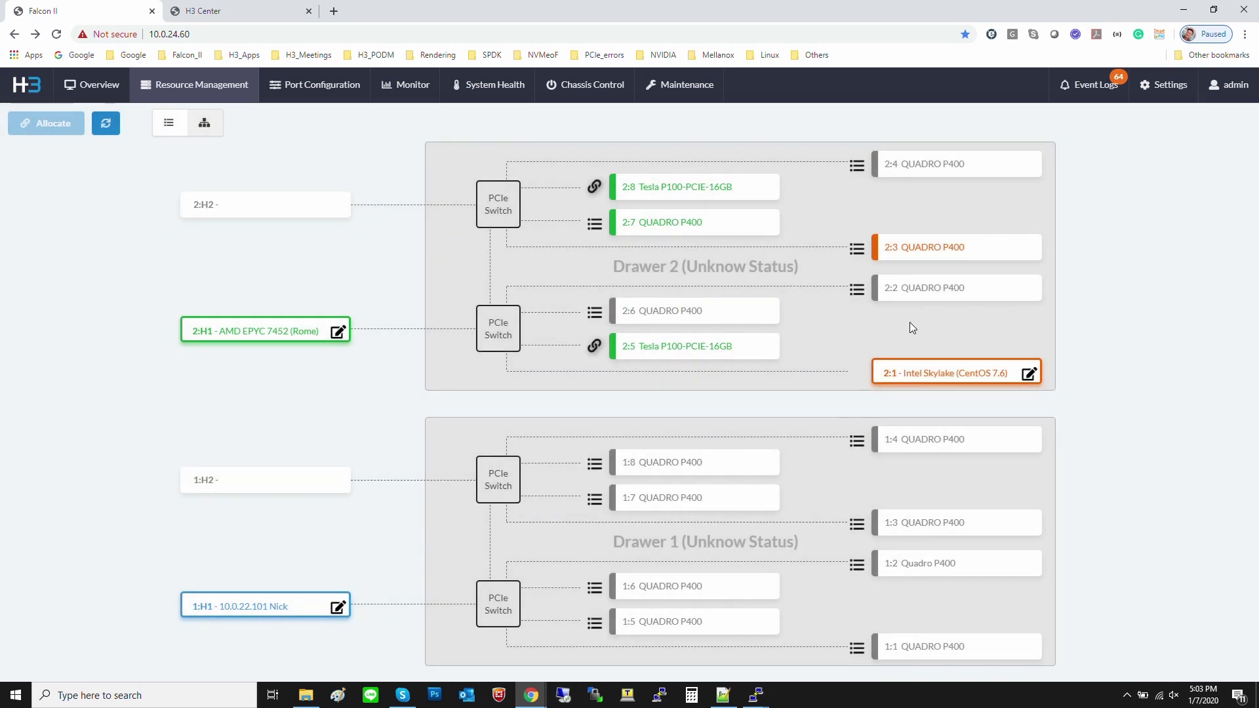
Step: Allocate the QUADRO P400 GPU function 2:2.0 to the same Intel host 2:1
click(858, 292)
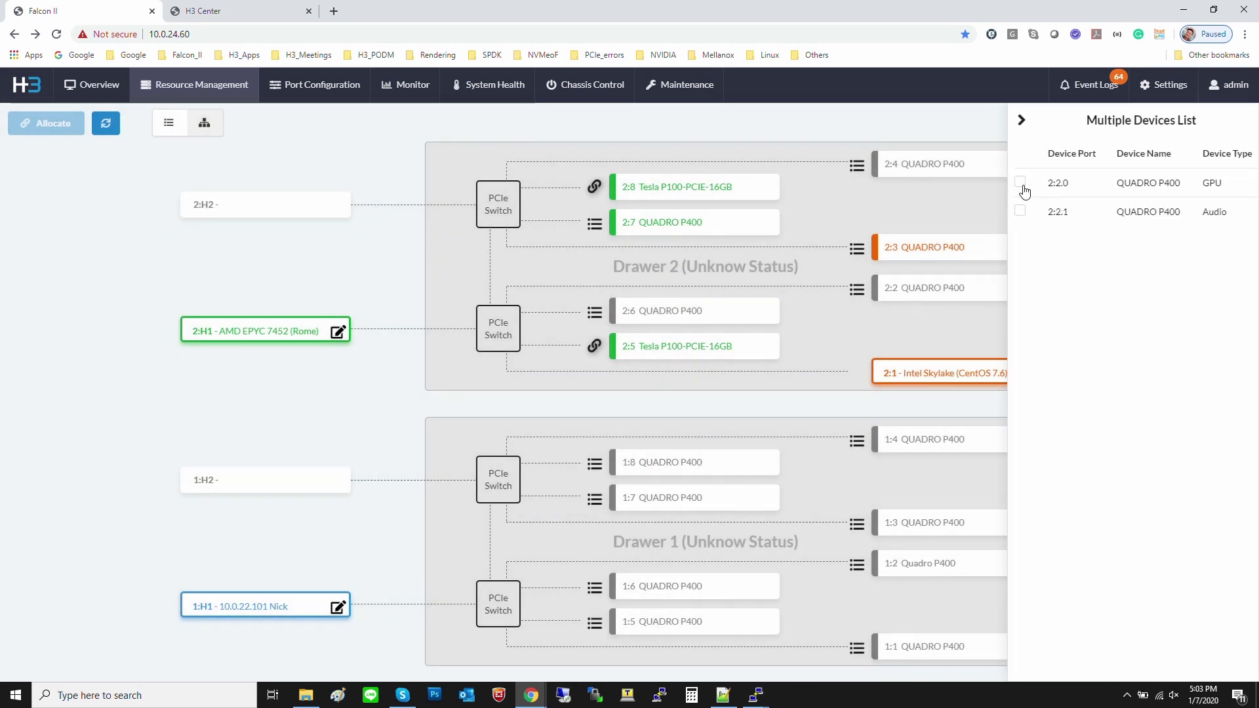
click(1020, 182)
click(911, 371)
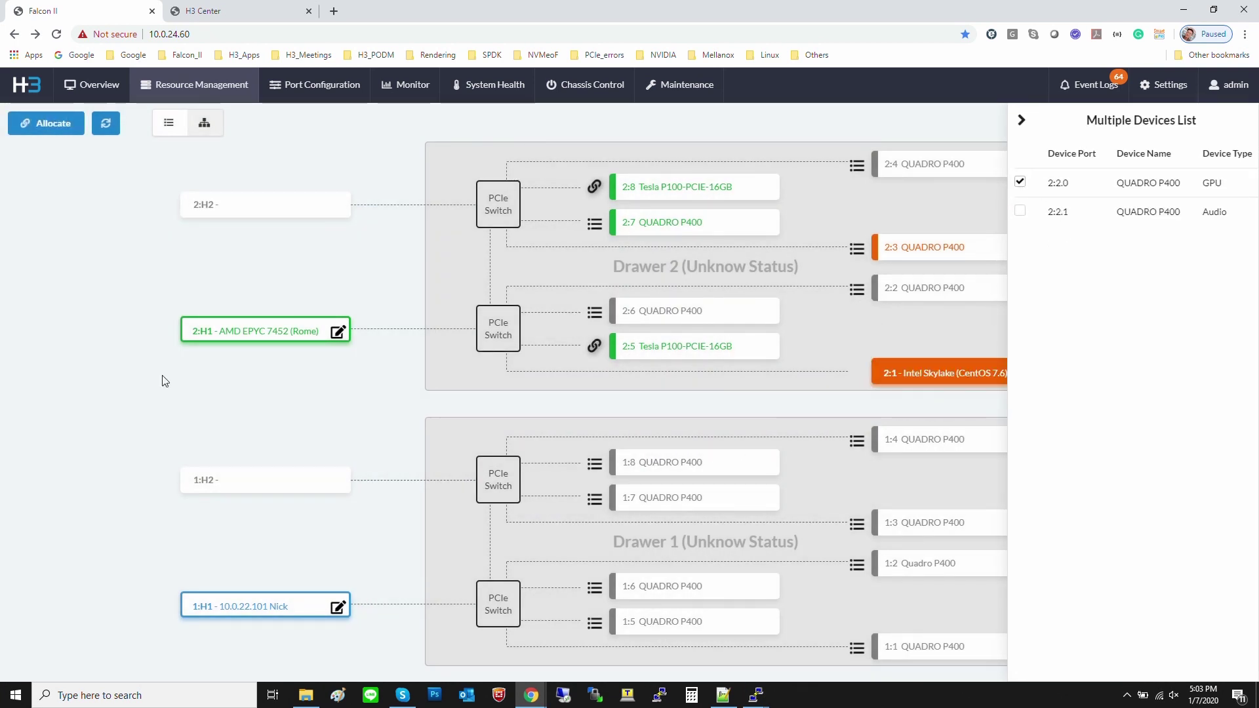
click(53, 125)
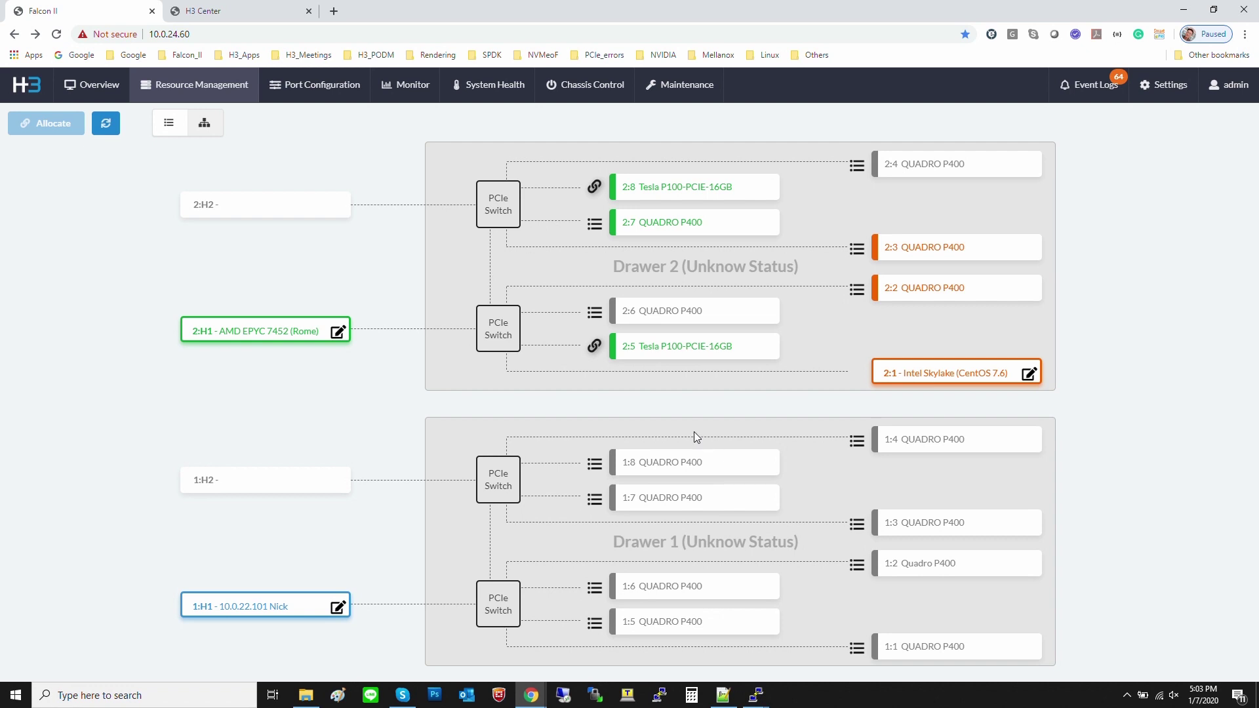
Step: On the h3 host, run ./bandwidth -i 0,1,2 -t 3m htod across three GPUs
click(756, 695)
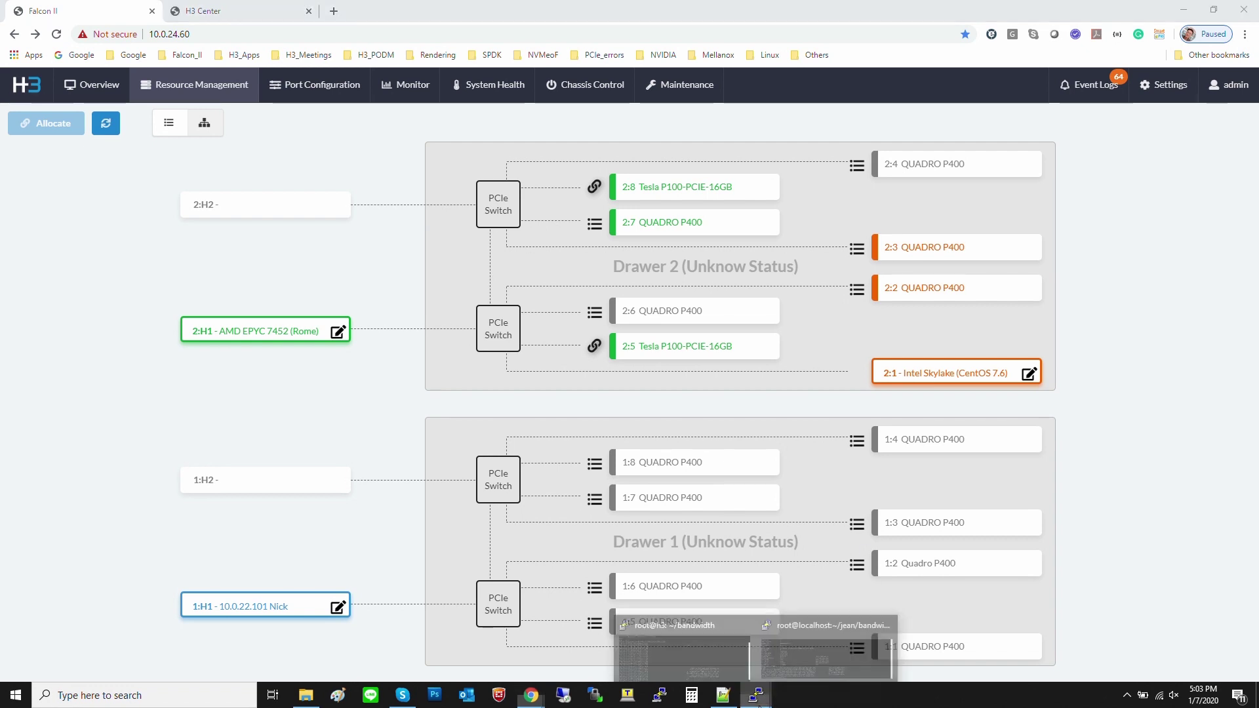
click(732, 674)
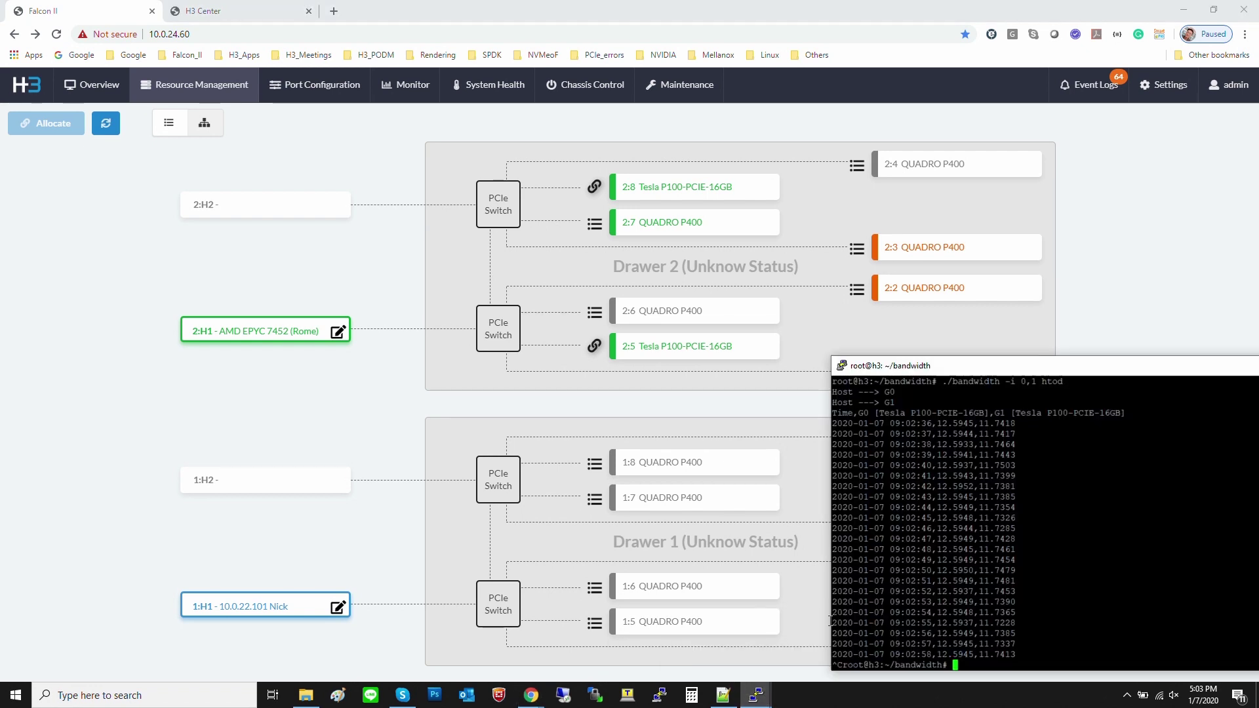
drag(1068, 365, 1044, 355)
key(ctrl+c)
mouse_move(756, 694)
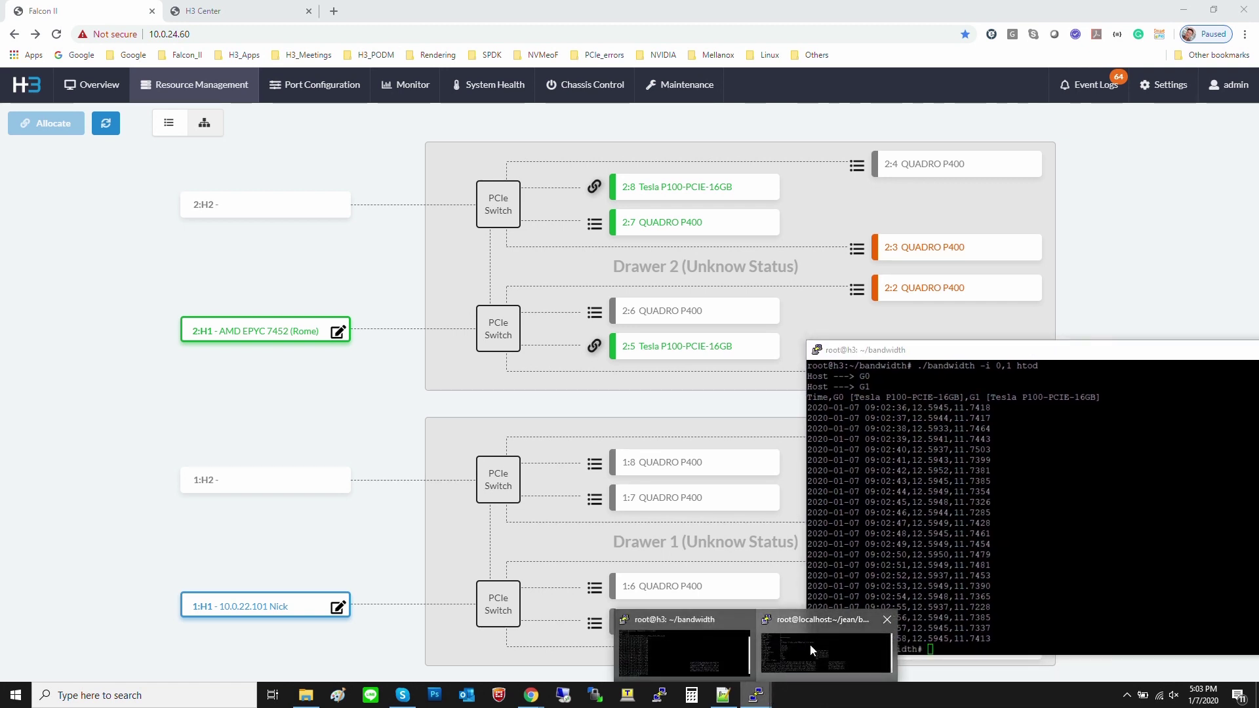
click(828, 648)
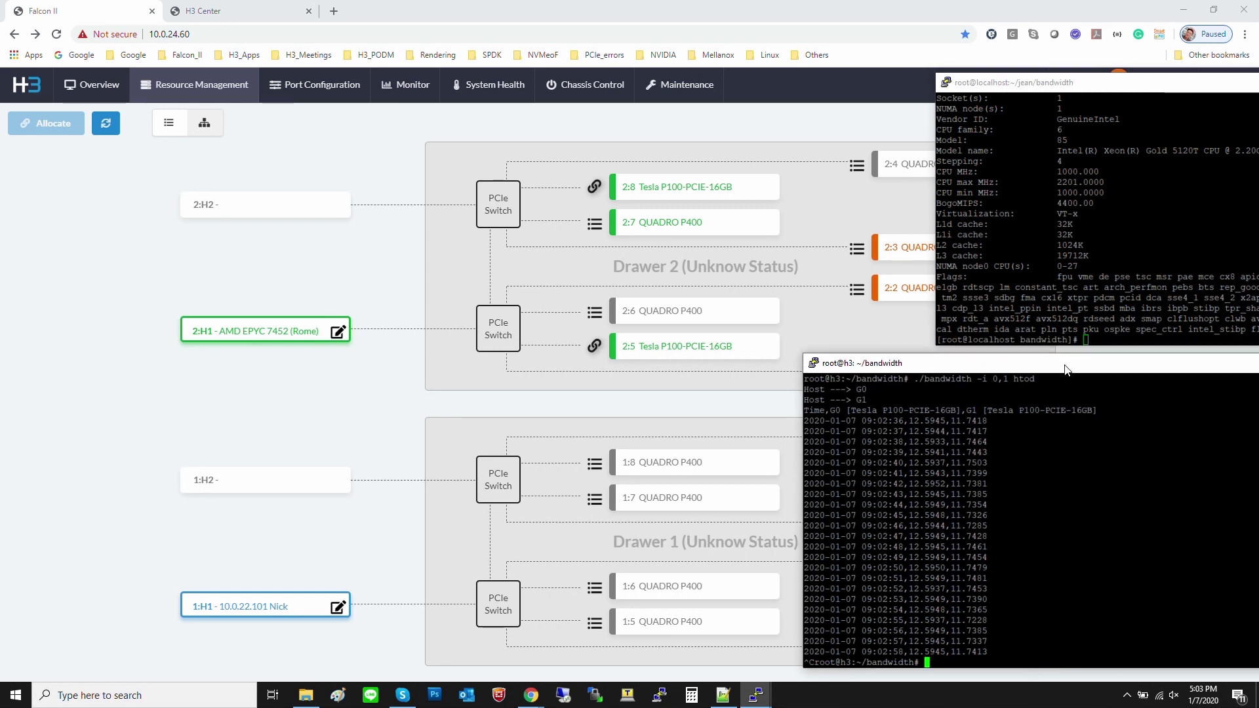
drag(1068, 356, 1065, 369)
key(Up)
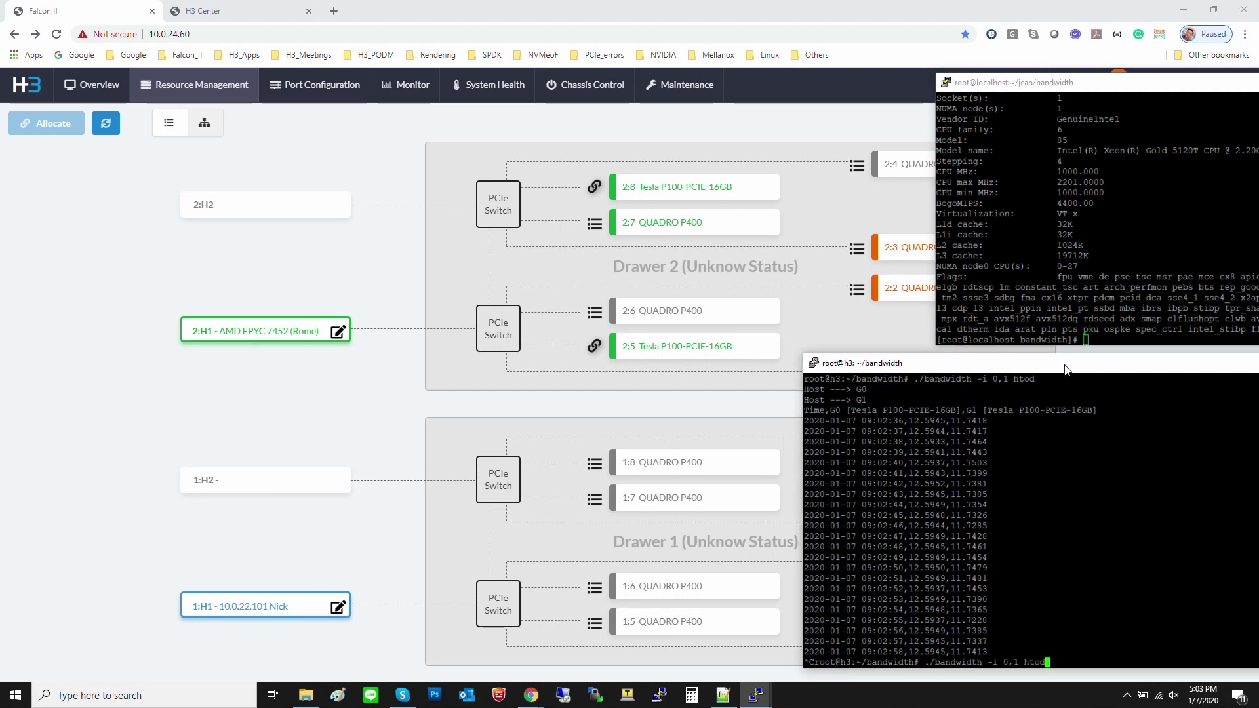
key(Left)
key(Left)
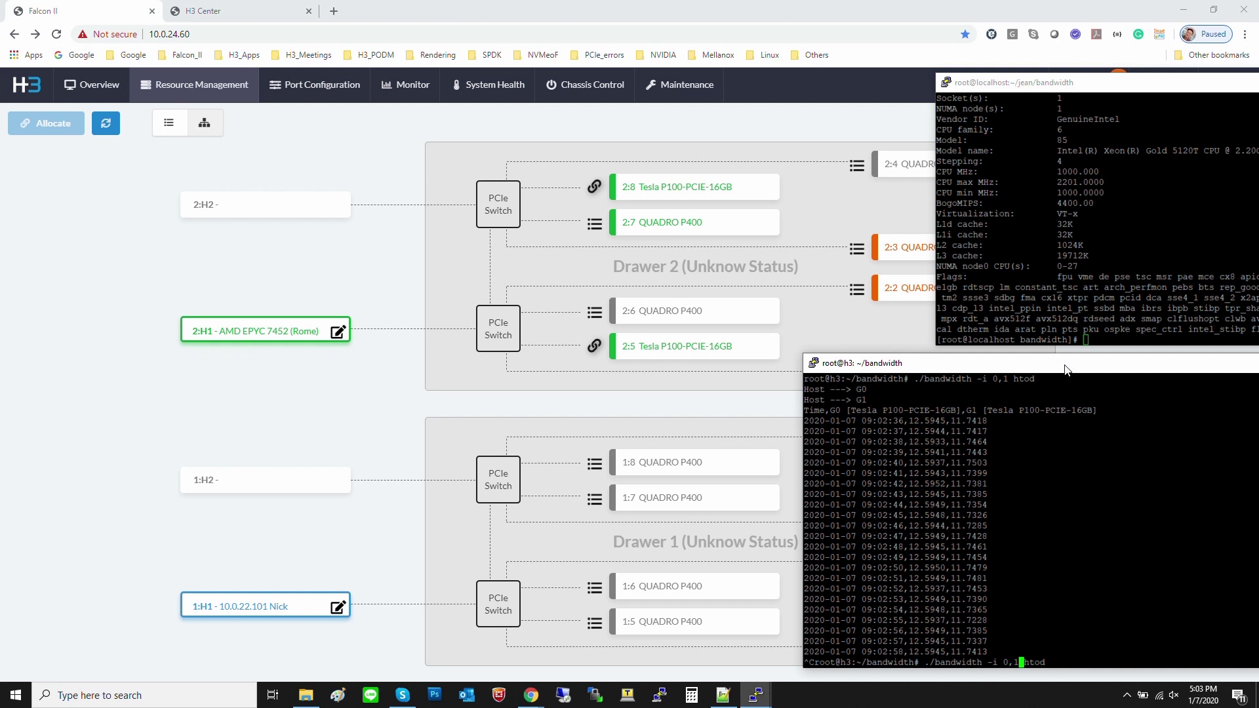
text(,2 -t )
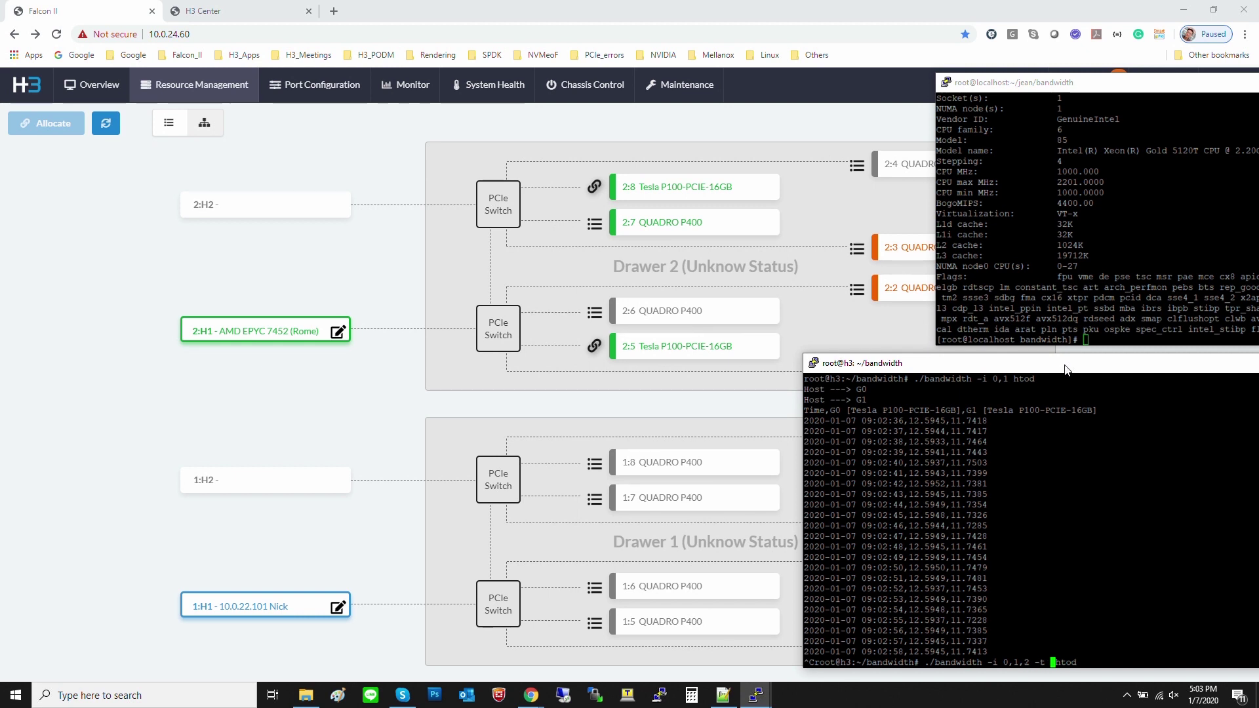
text(3m)
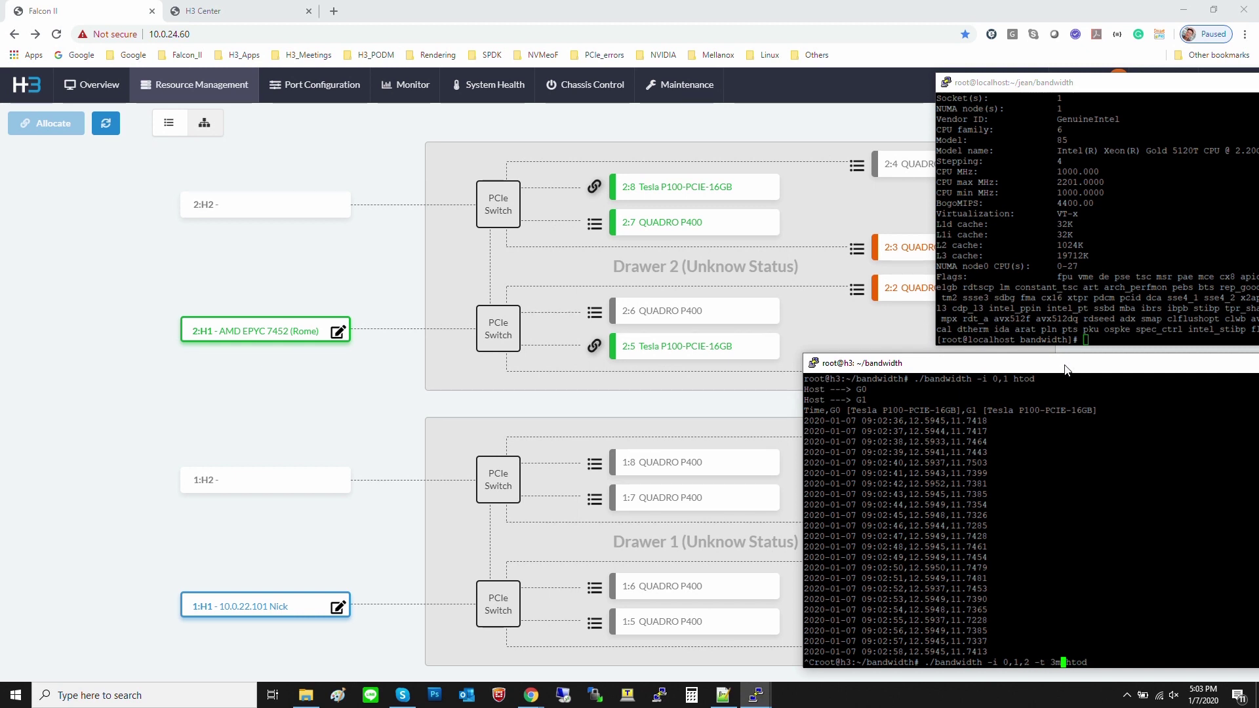
key(Return)
Step: On the Intel host, start the host-to-device bandwidth test on GPU 0
click(1036, 126)
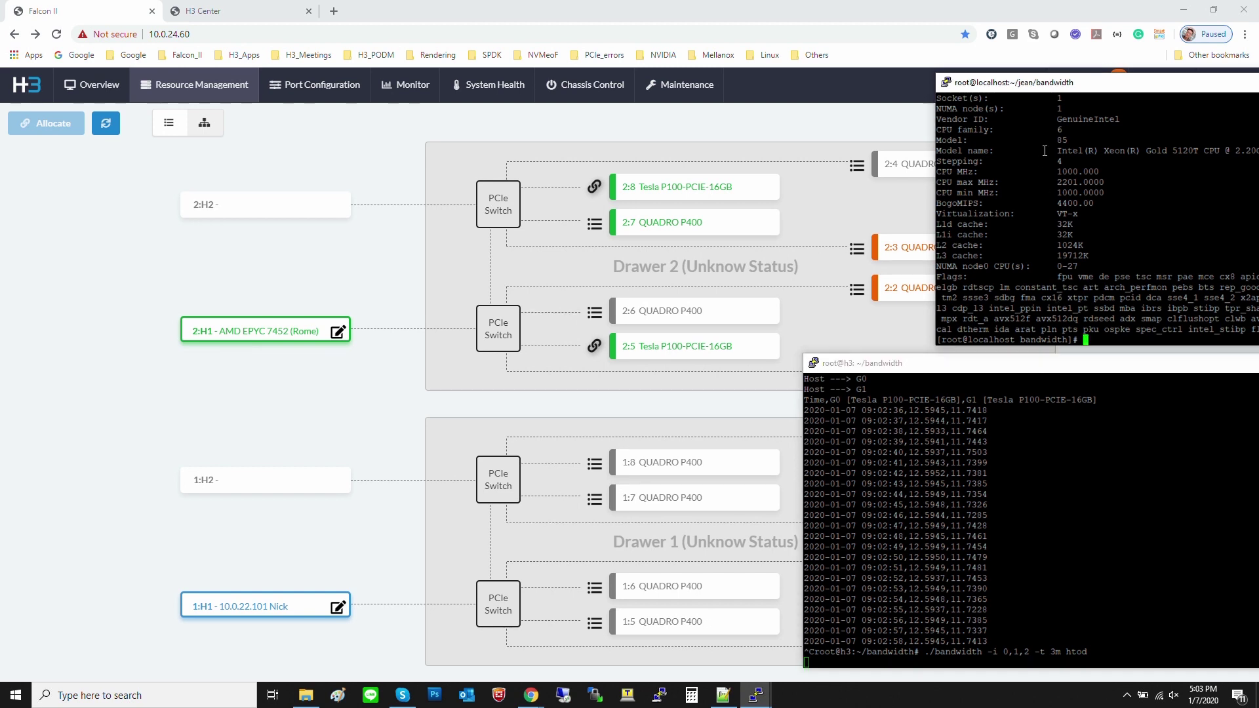
text(./bandwidth )
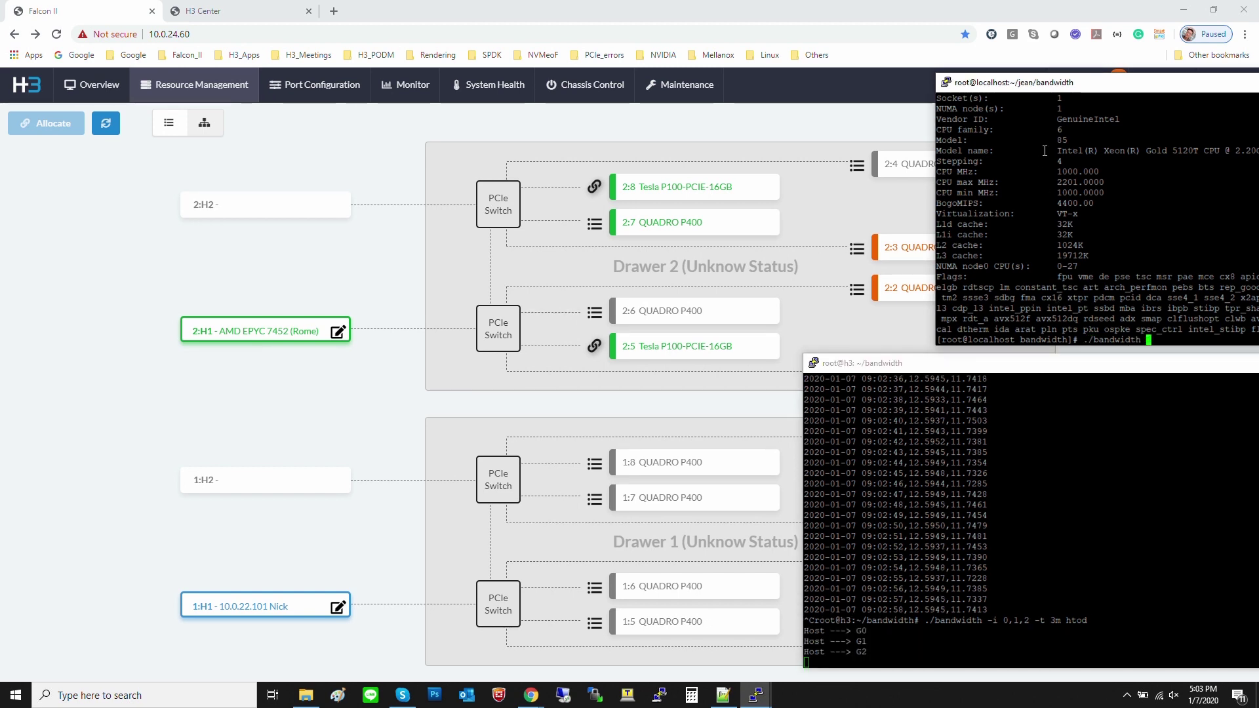
text(-i 0 -t 3m htod)
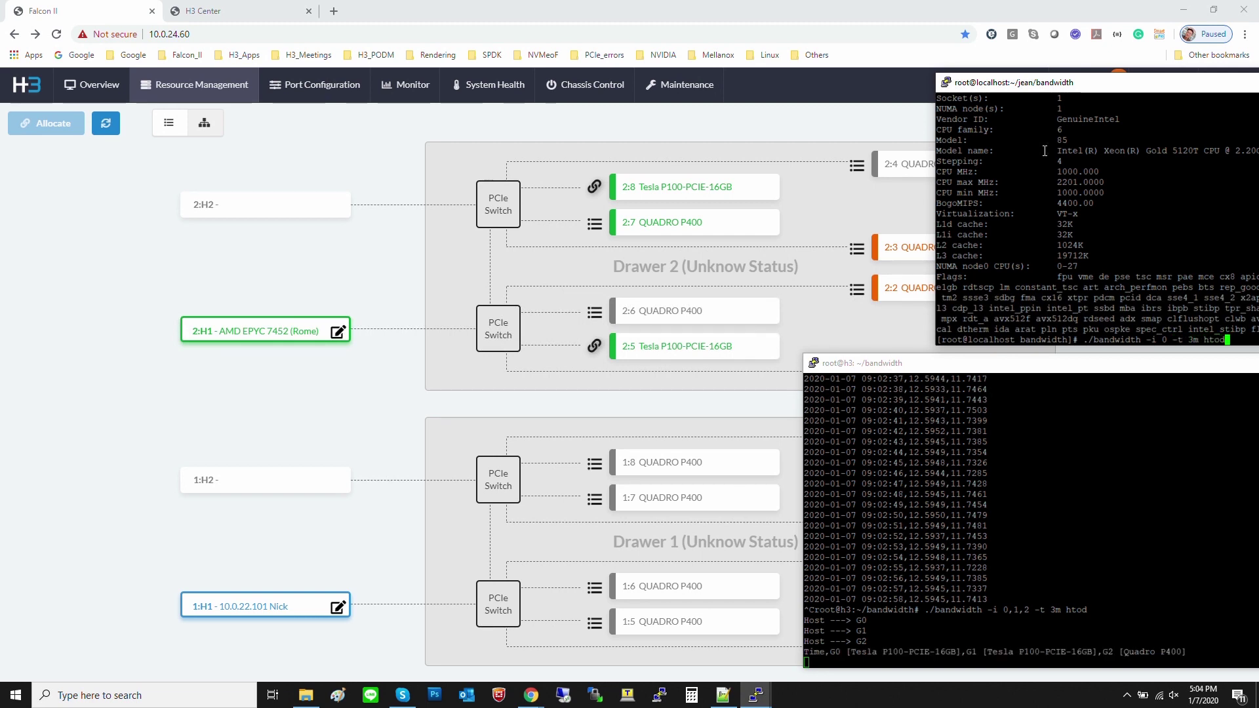
key(Return)
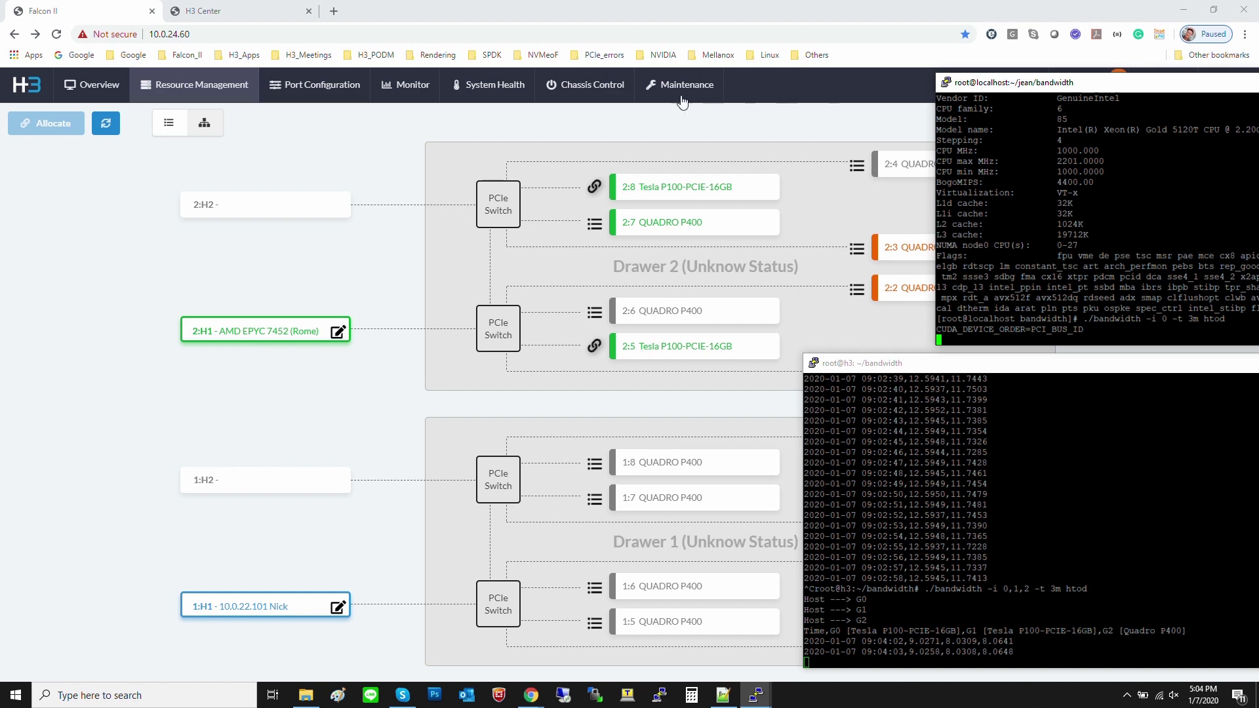
Step: Watch live link traffic in Monitor beside both bandwidth terminals, then view port 2:8's modes
click(404, 97)
click(404, 97)
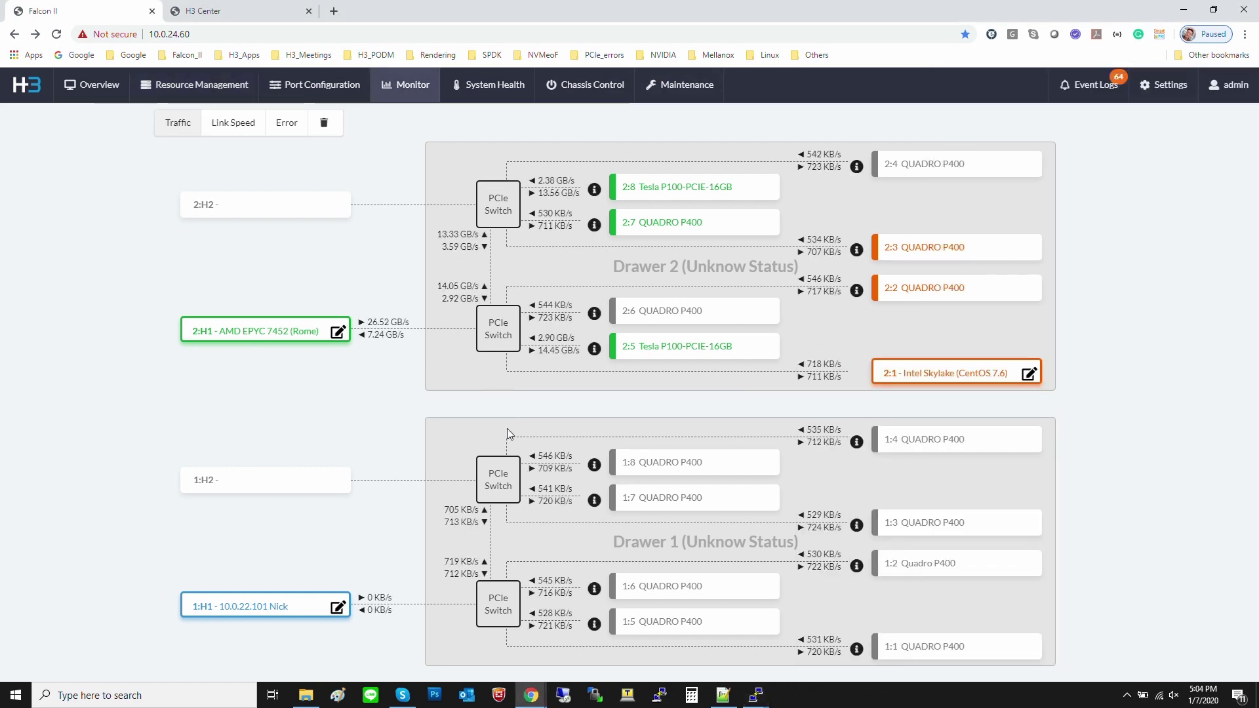
mouse_move(749, 701)
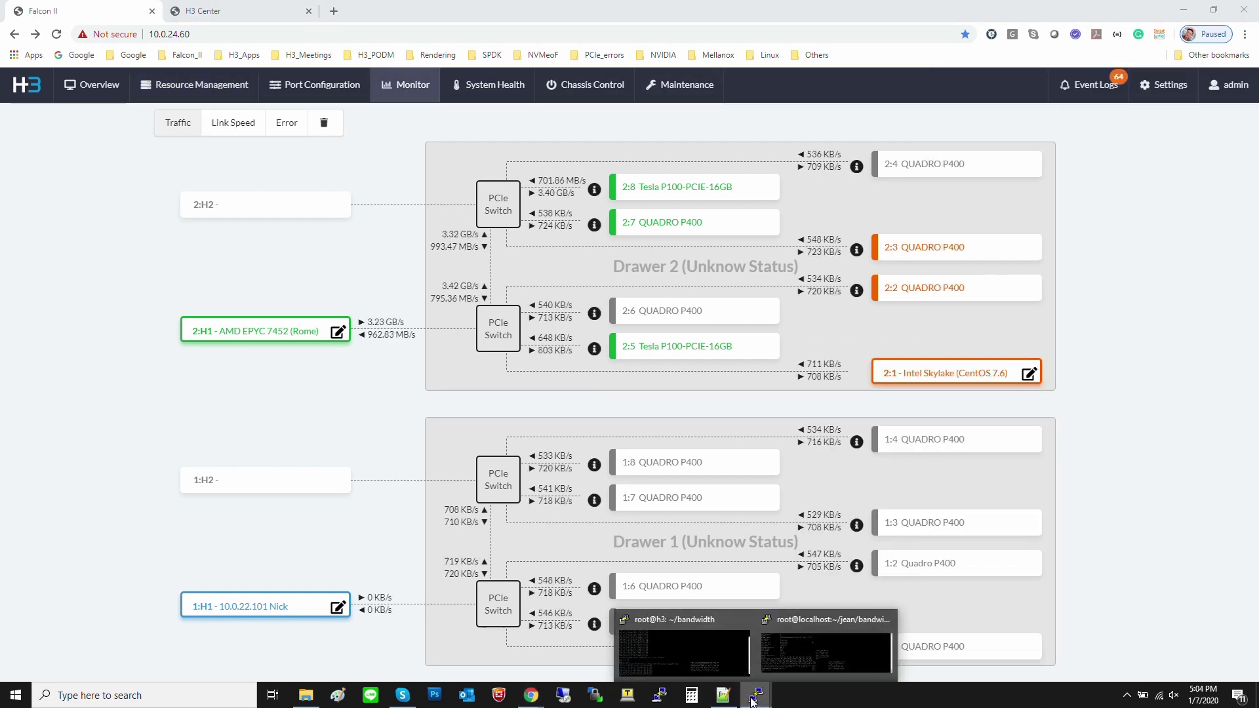
click(721, 667)
click(795, 652)
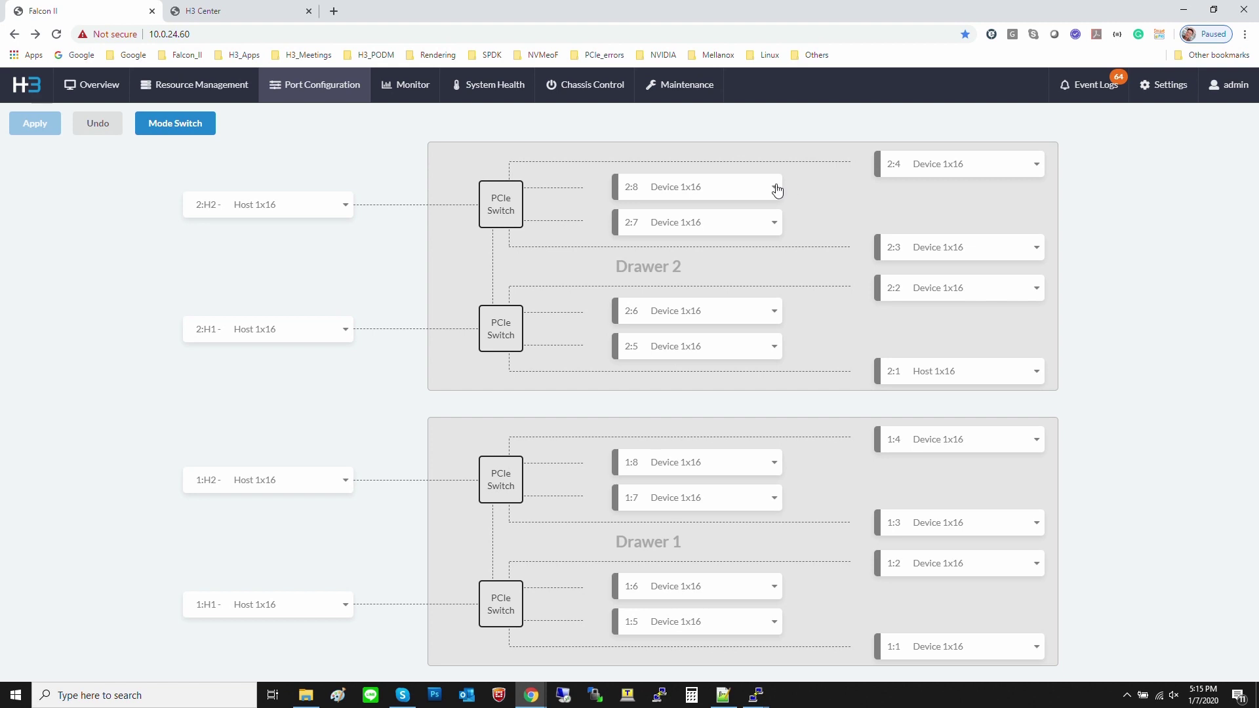
click(774, 188)
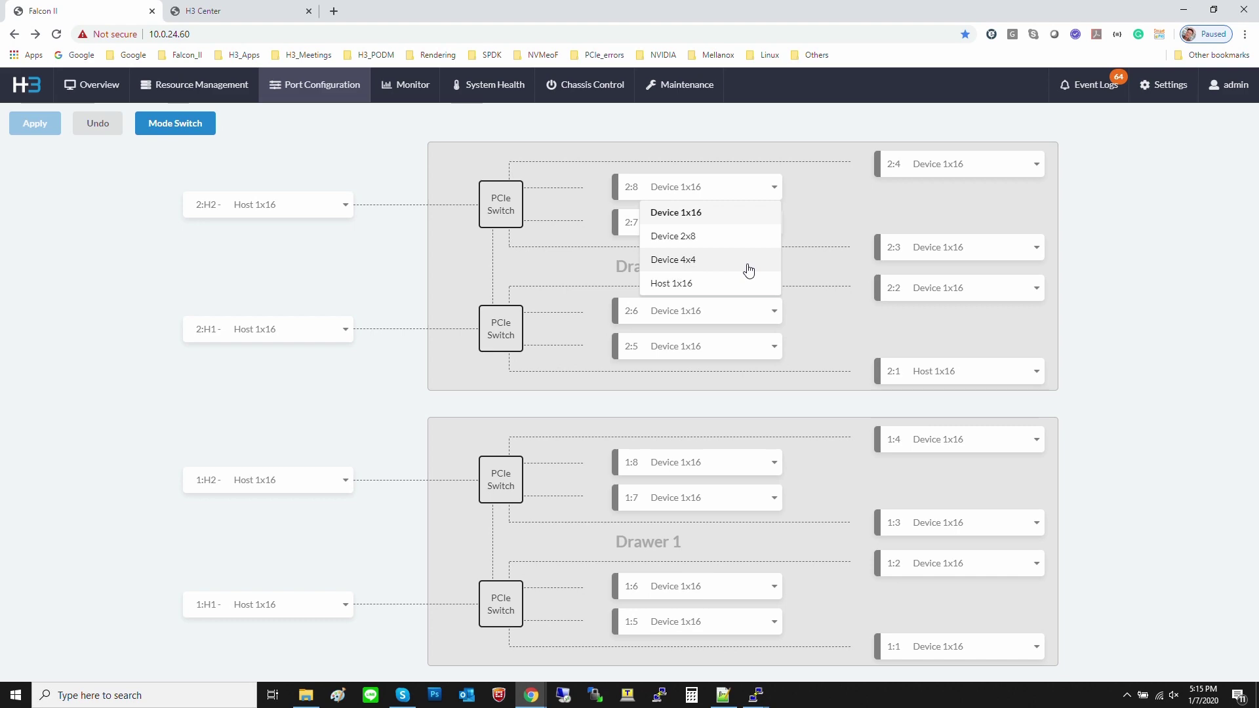
Step: Switch to the Resource Management device table listing the available QUADRO P400 functions
click(209, 87)
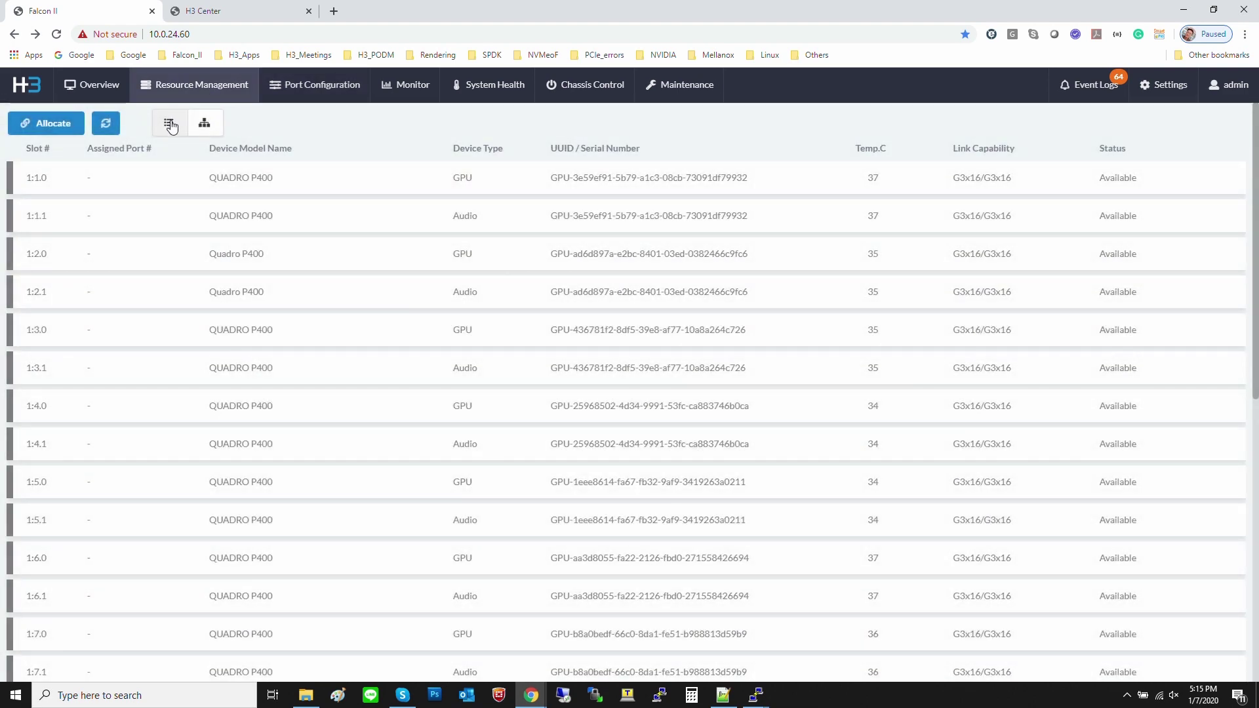
Step: Expand the 2:5.0 Tesla P100-PCIE-16GB row to show VBIOS 86.00.40.00.01 and build date 2016/10/12
scroll(761, 420, down, 8)
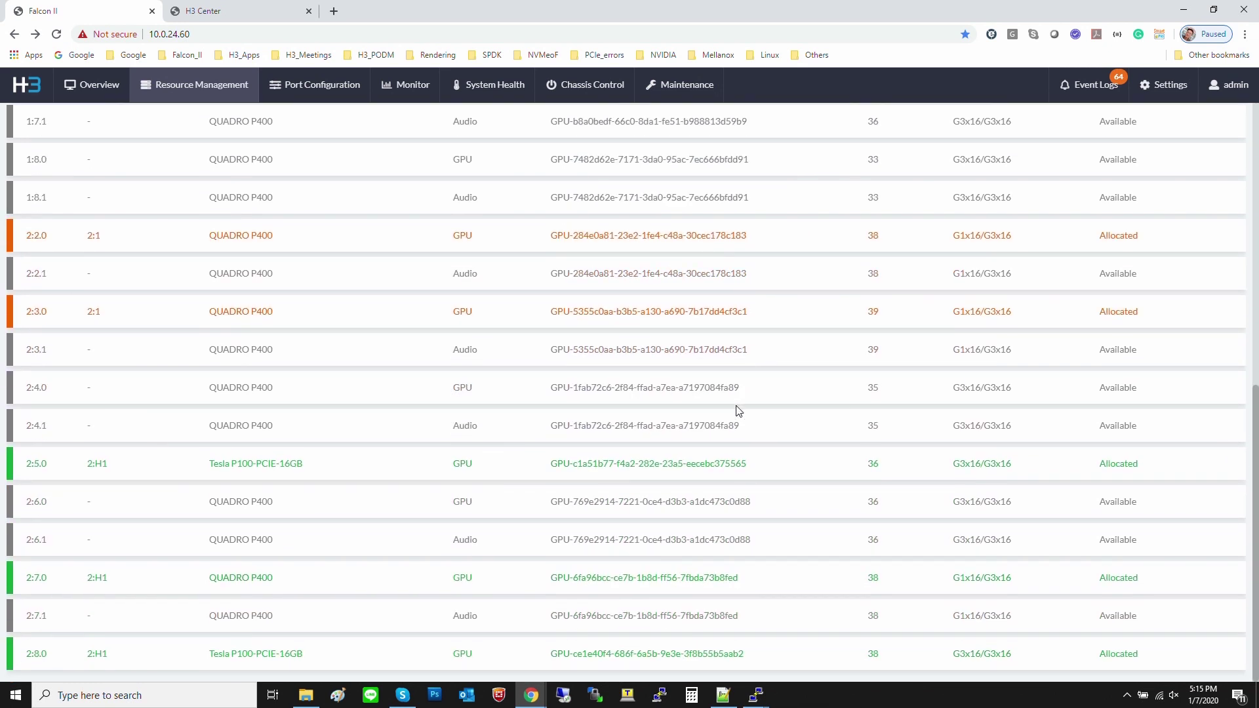
click(719, 465)
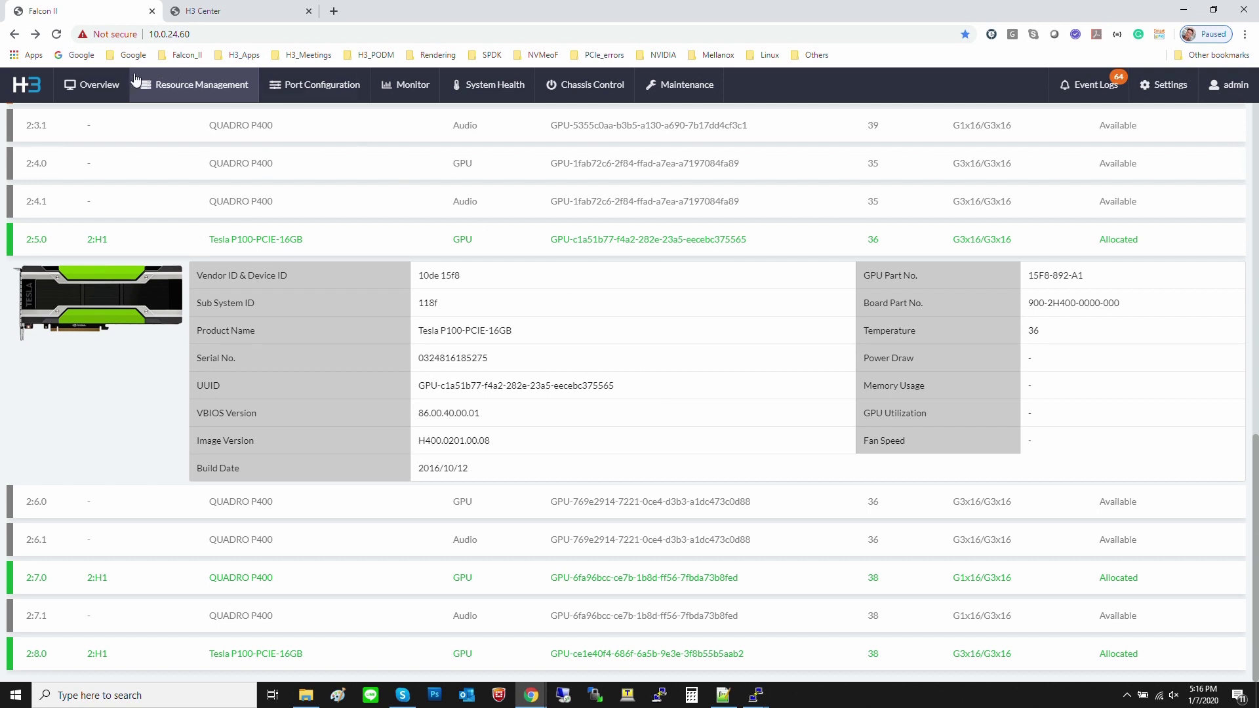
Step: Show the Overview's GPU utilization and throughput charts, then the PCIe Link Health diagram
click(99, 91)
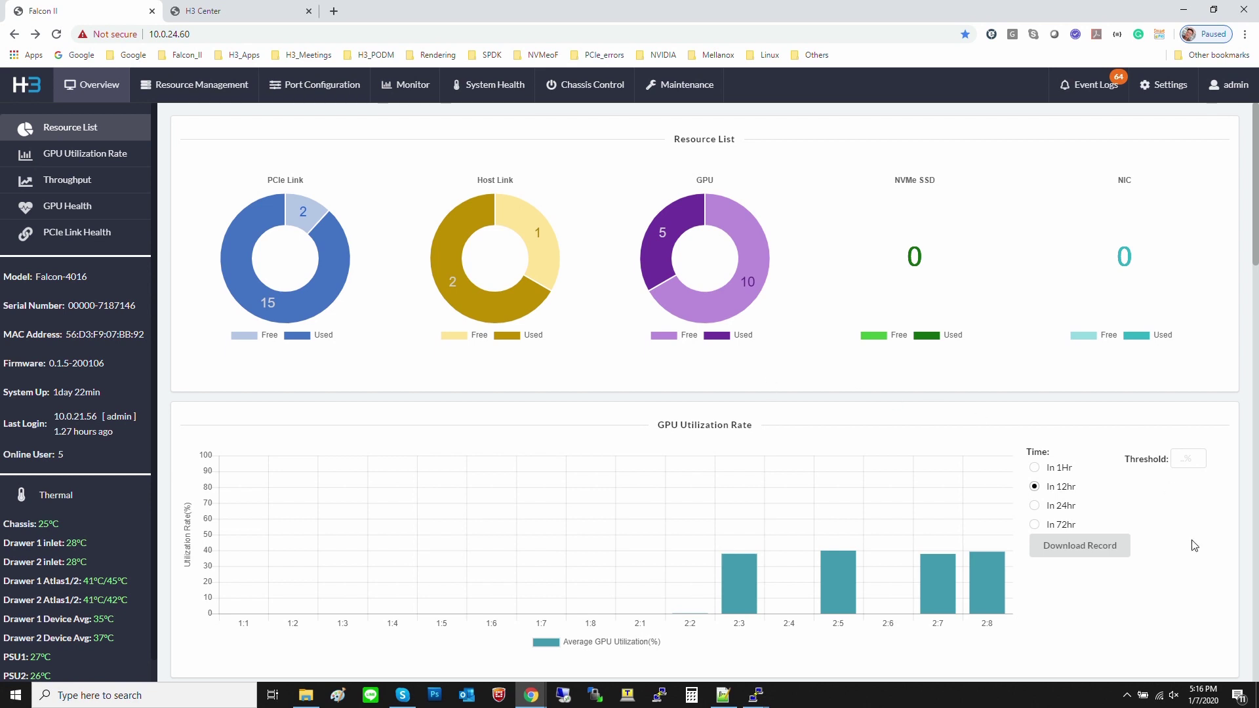
scroll(1194, 545, down, 3)
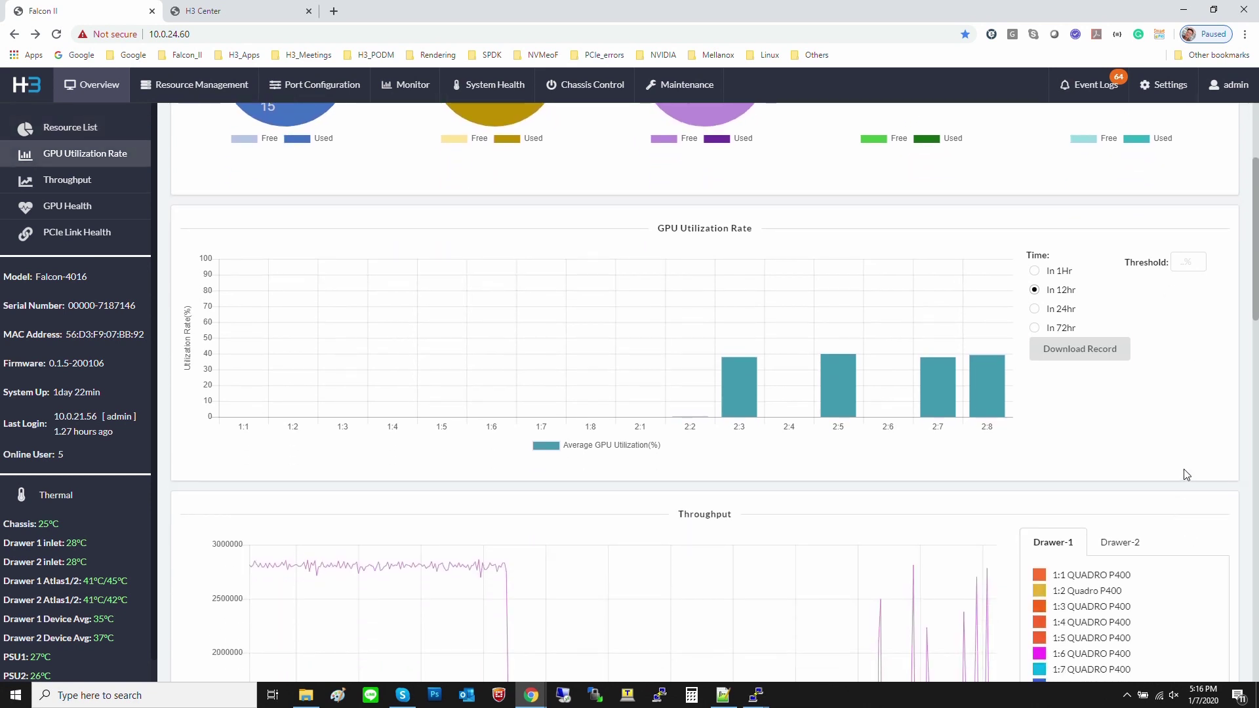
scroll(1183, 472, down, 1)
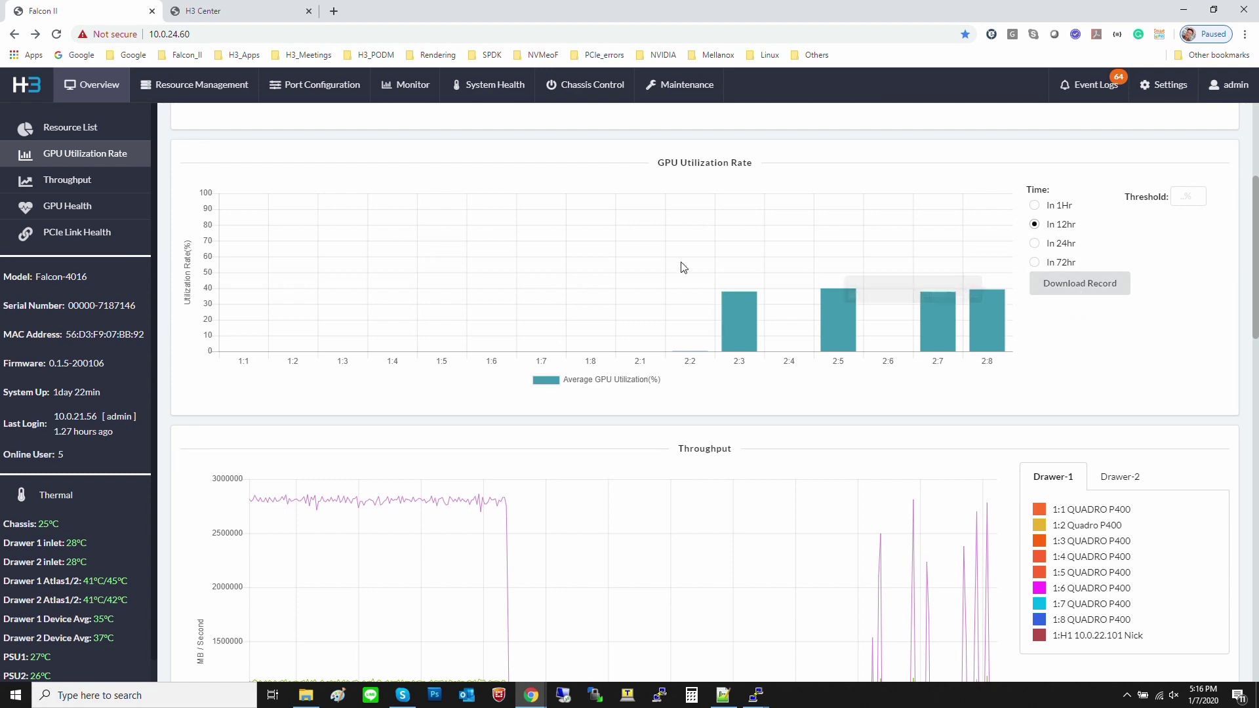
click(75, 246)
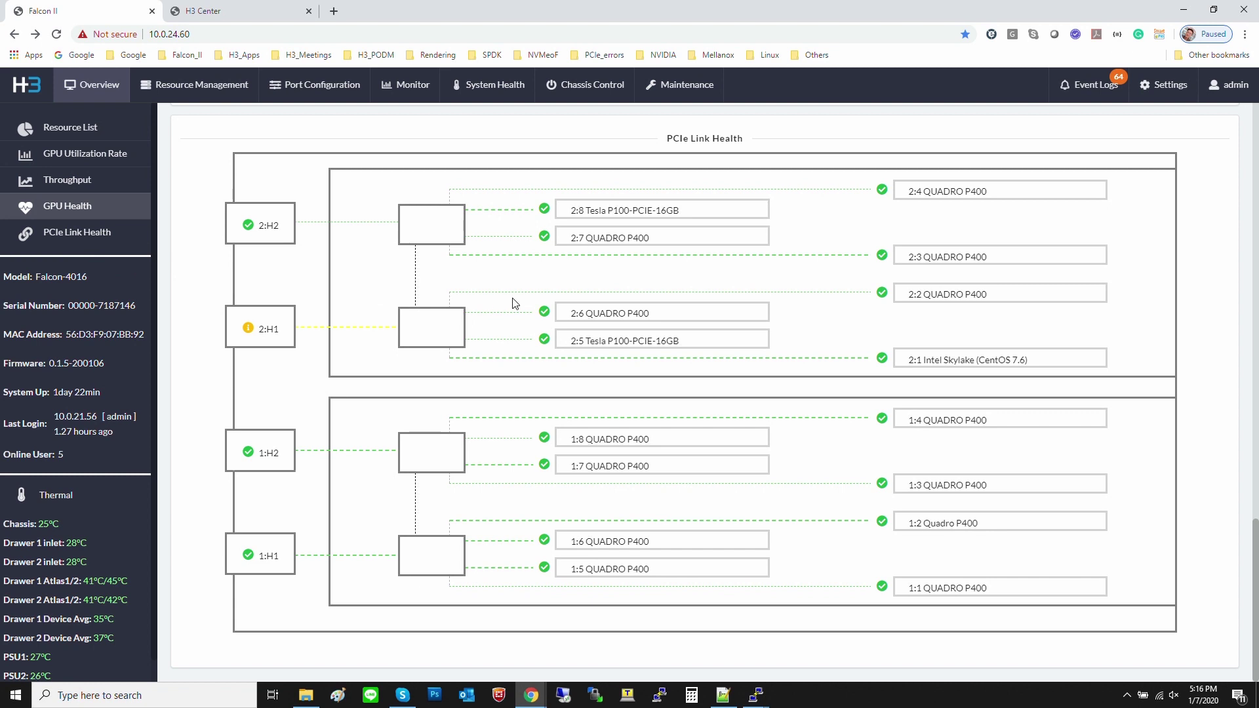
mouse_move(544, 253)
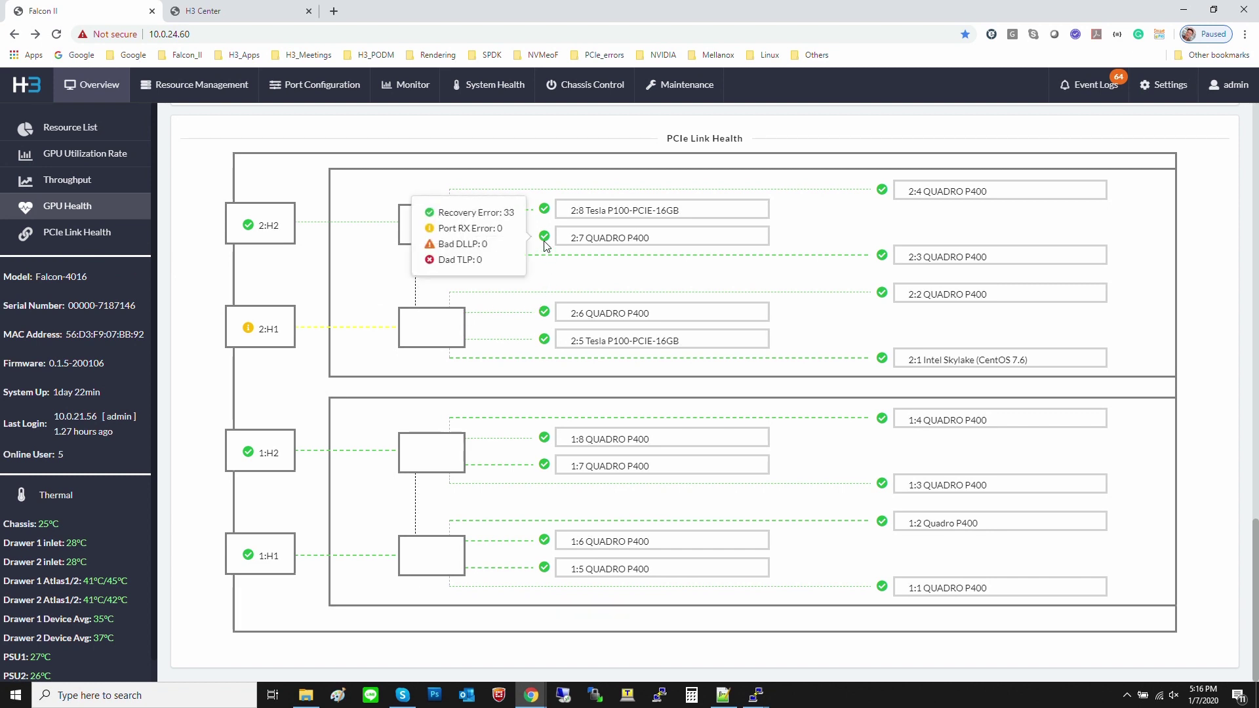
mouse_move(550, 215)
click(118, 164)
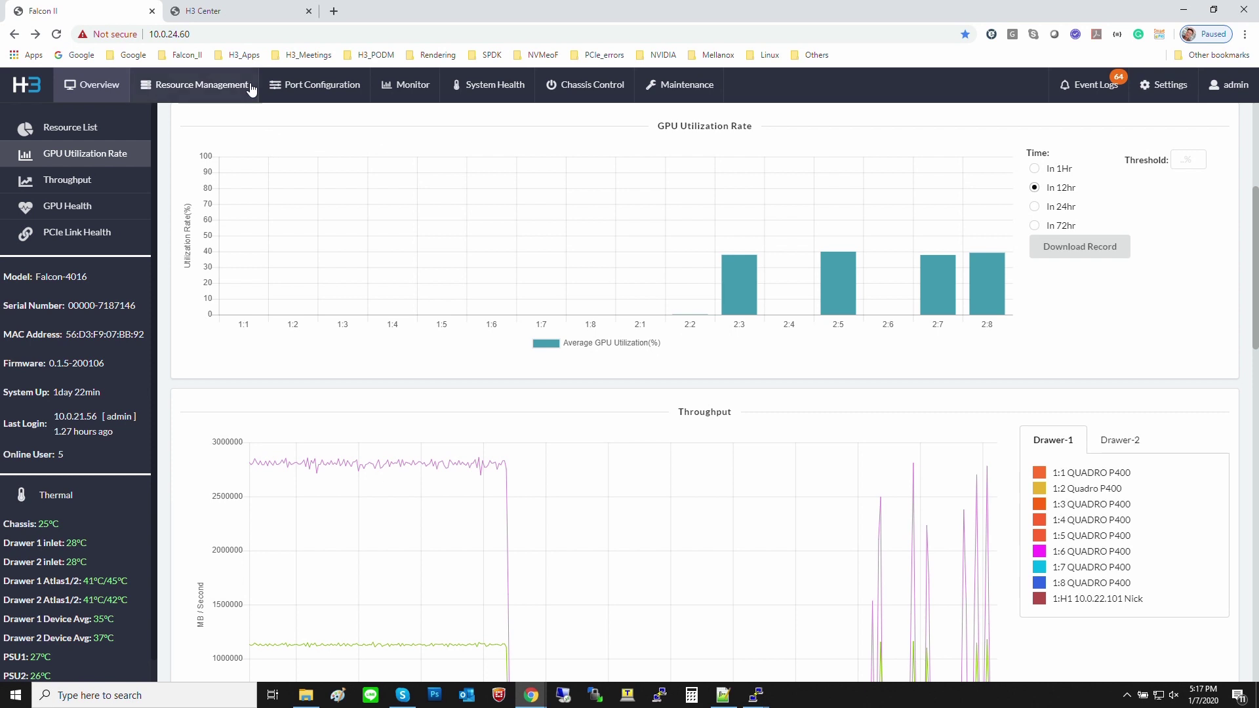
click(241, 21)
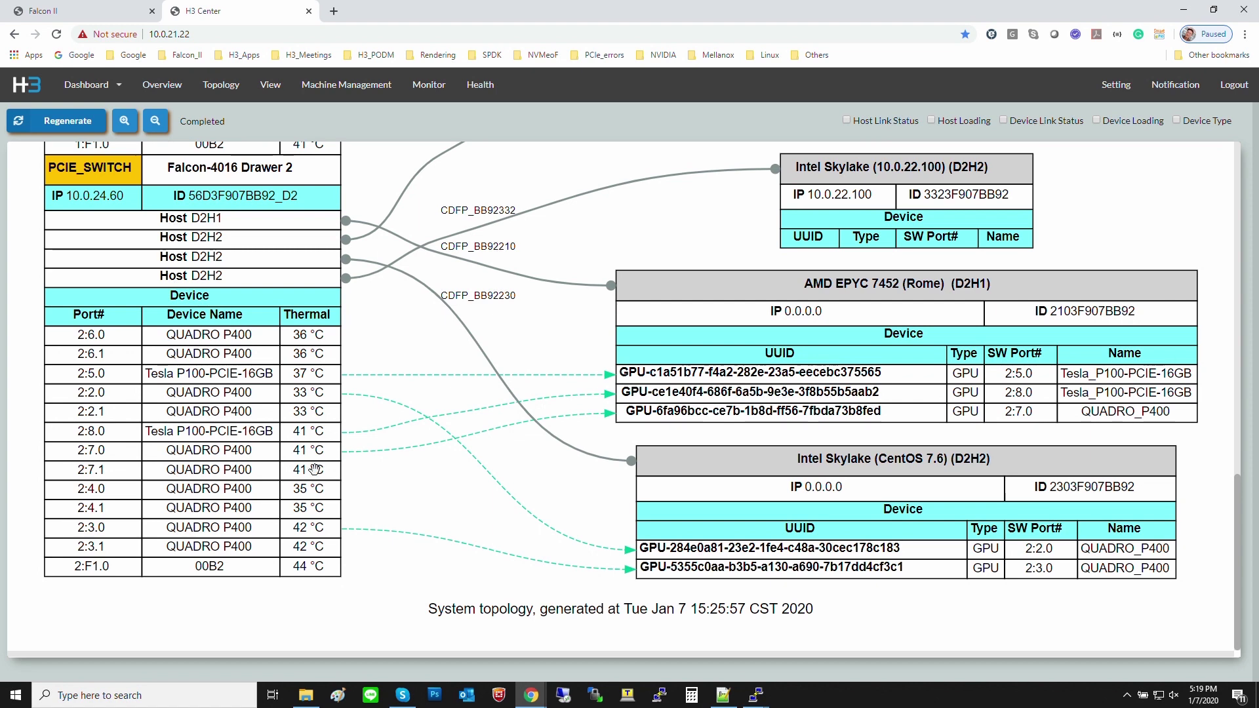
Step: Return to the Falcon II Overview Resource List: 15 PCIe links, 2 host links, 5 GPUs used
click(82, 18)
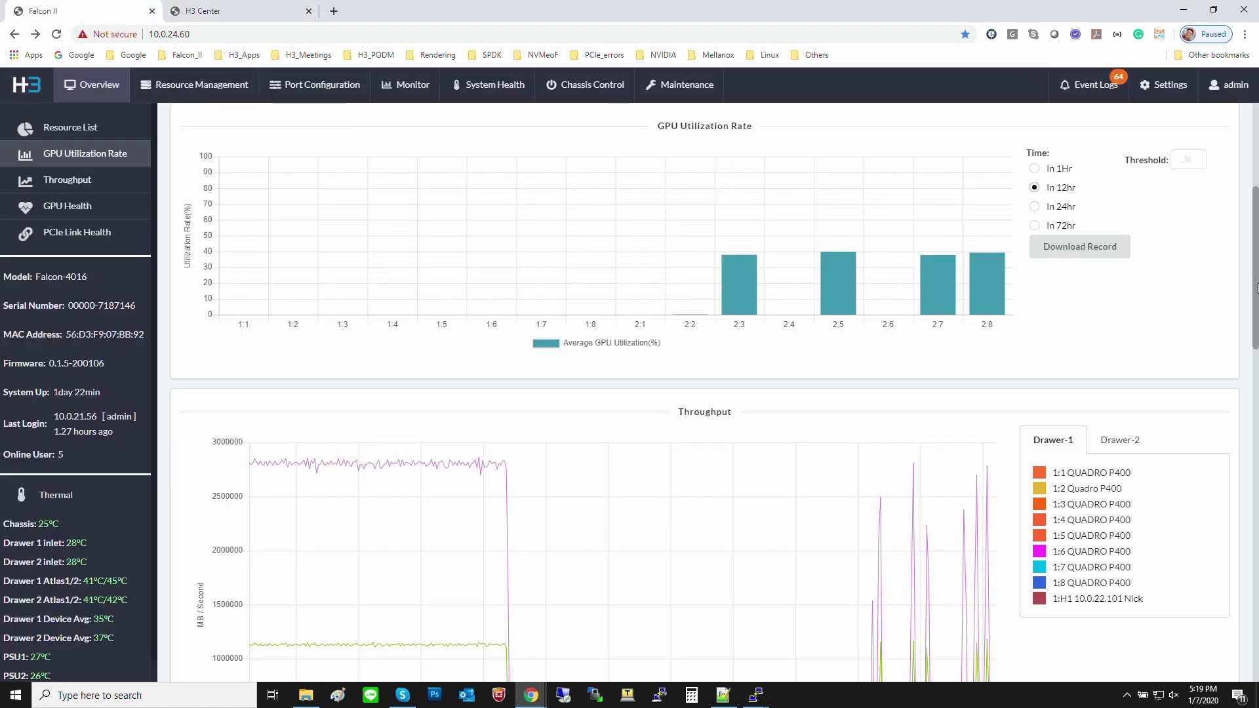
drag(1257, 289, 1256, 216)
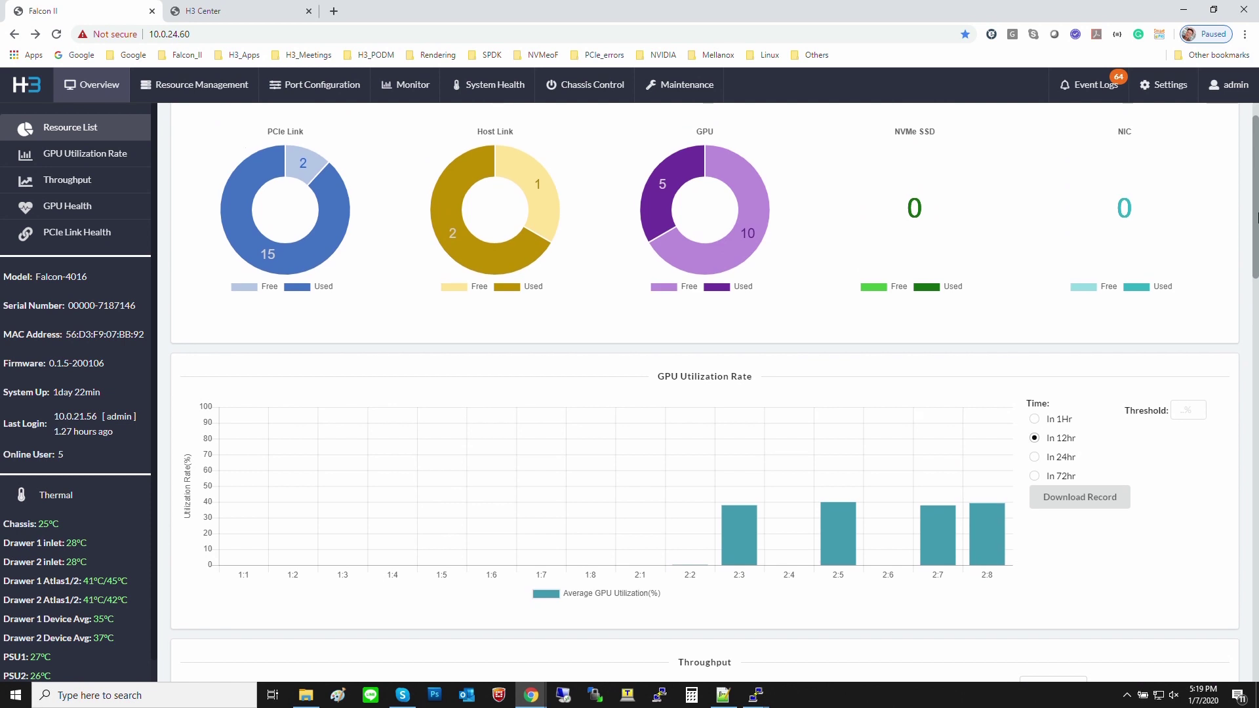
Step: Bring back the H3 Center topology showing Drawer 2 GPUs on the AMD EPYC and Intel Skylake hosts
click(223, 11)
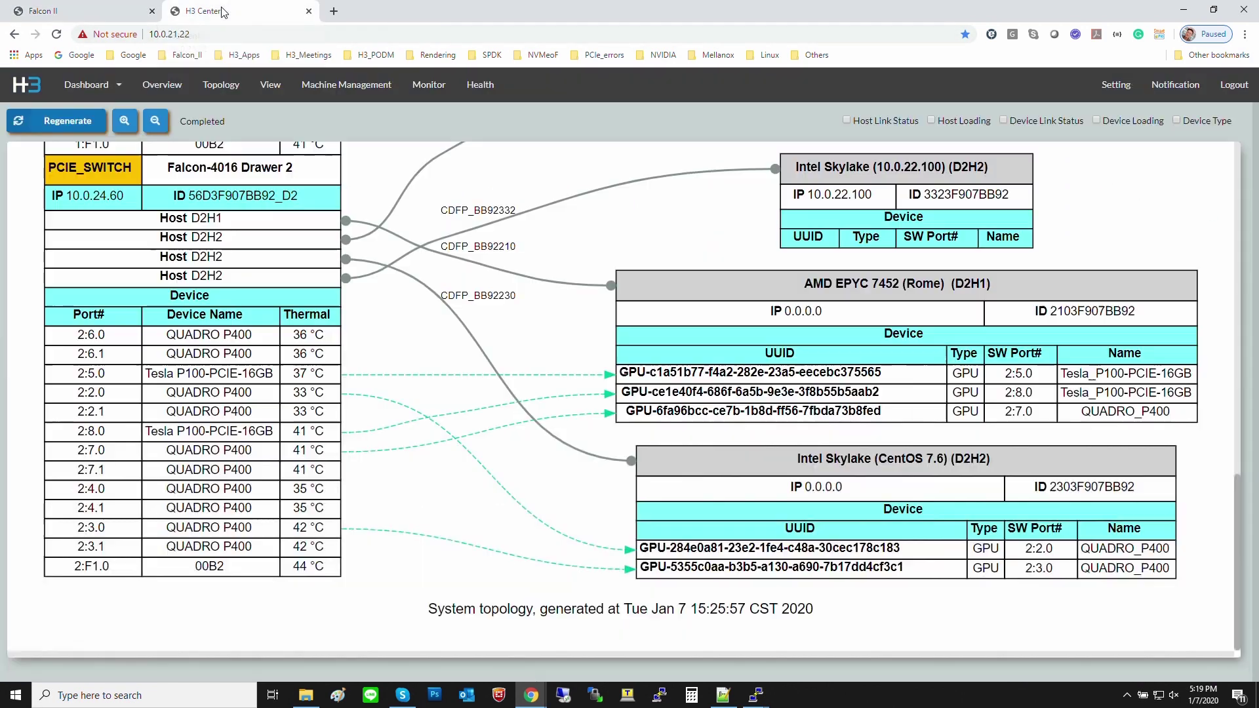